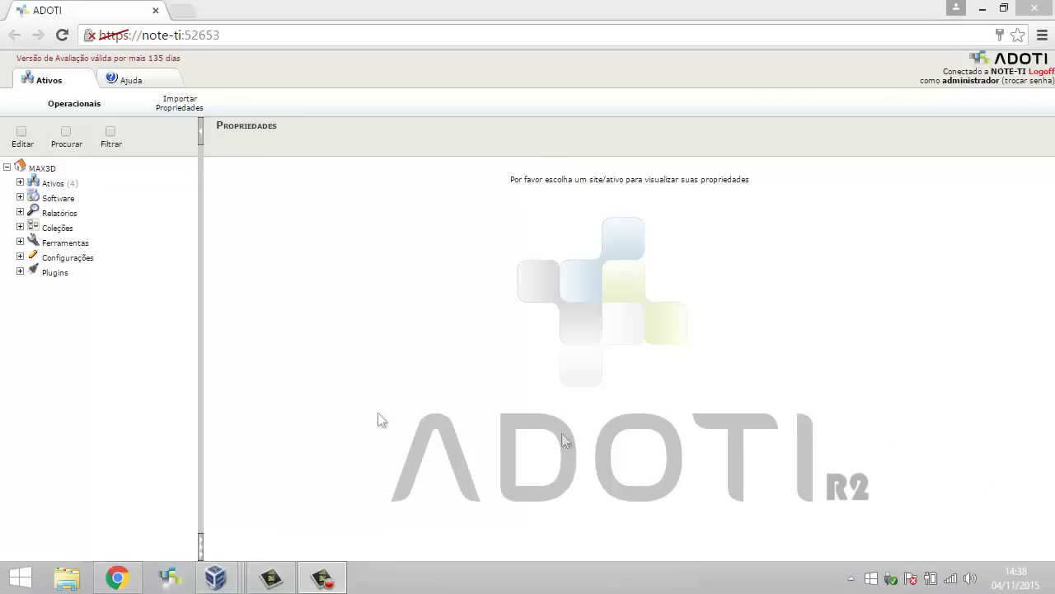
# Step: Look through the computers belonging to the TI site under Ativos
pyautogui.click(20, 183)
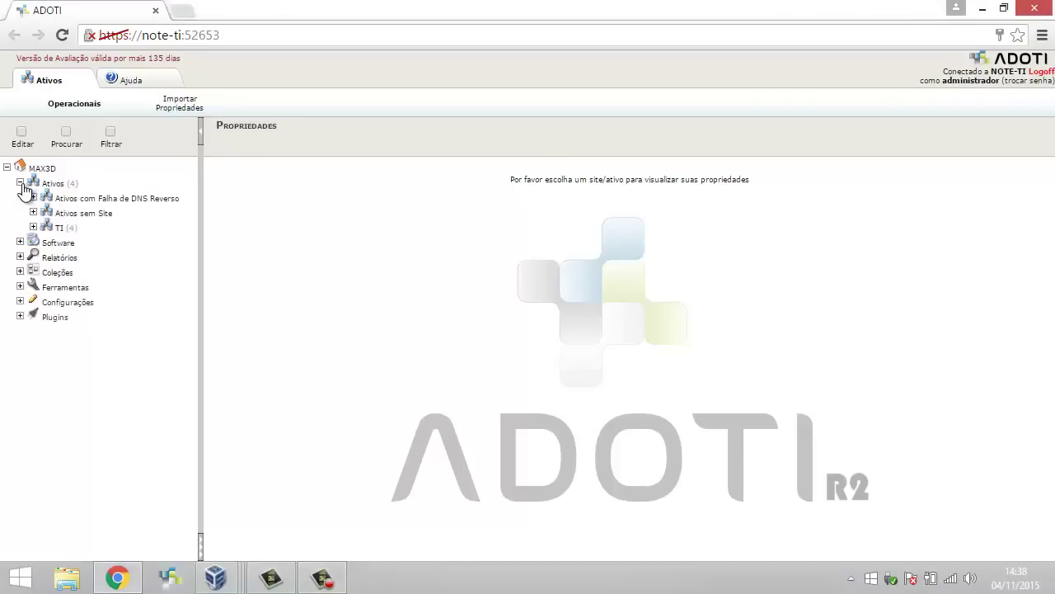
pyautogui.click(33, 227)
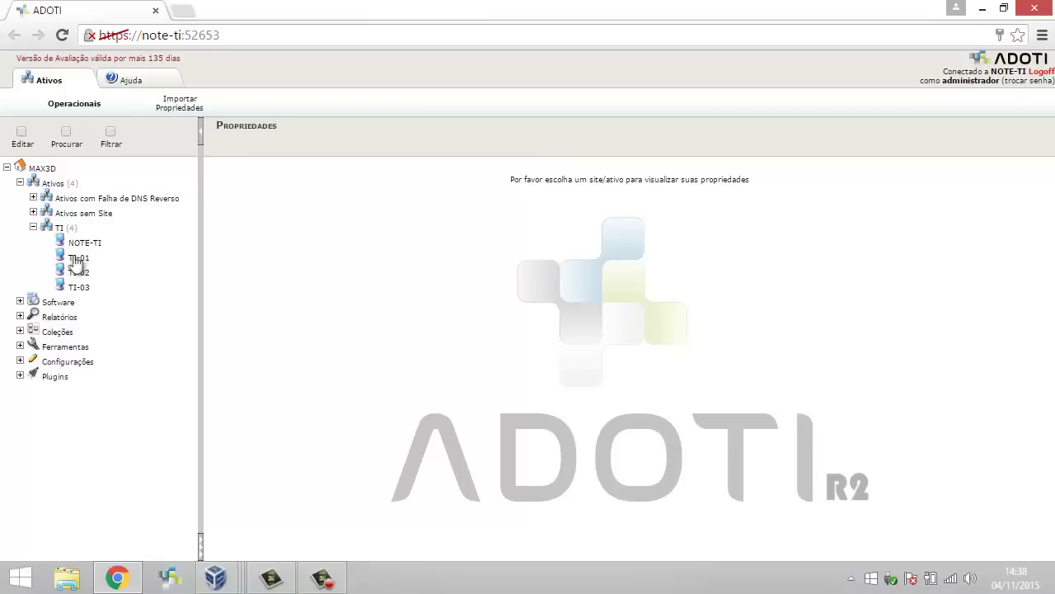
pyautogui.click(216, 577)
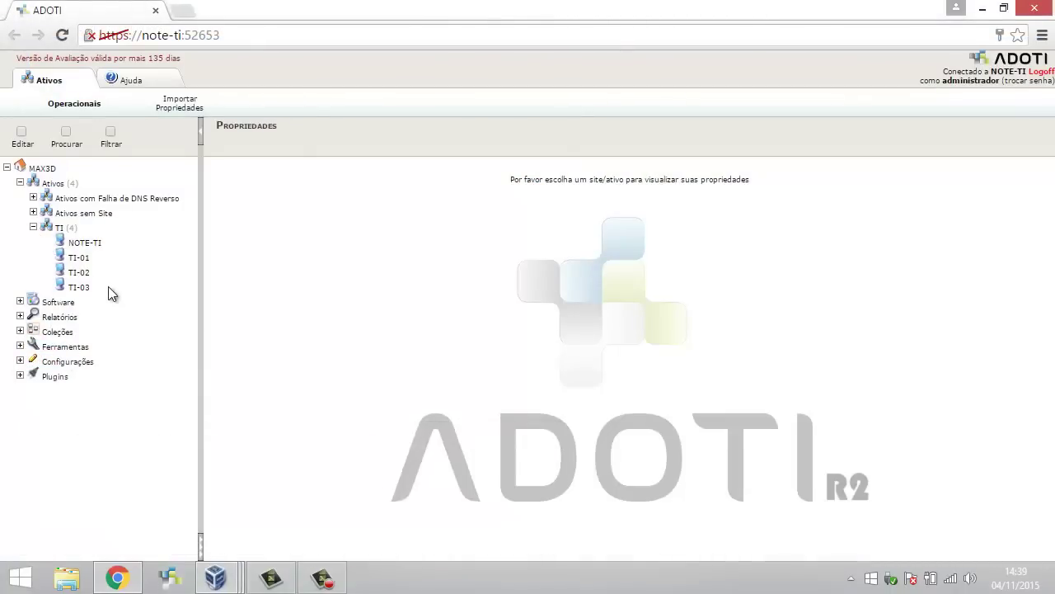
pyautogui.click(33, 227)
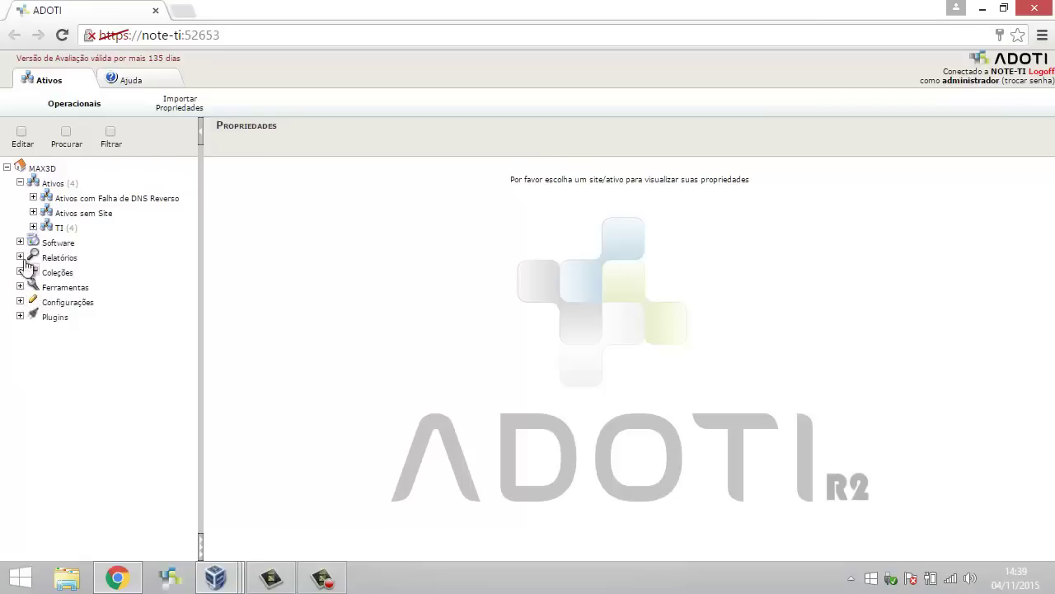
# Step: Look at the Janelas tool under Ferramentas and its option for creating a new window monitoring
pyautogui.click(19, 287)
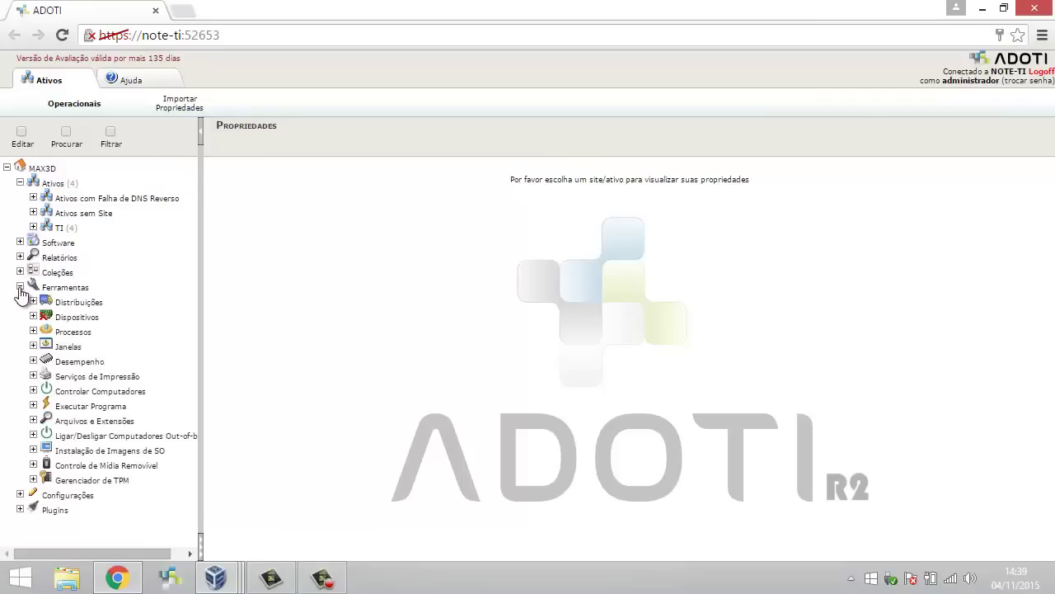
pyautogui.click(33, 346)
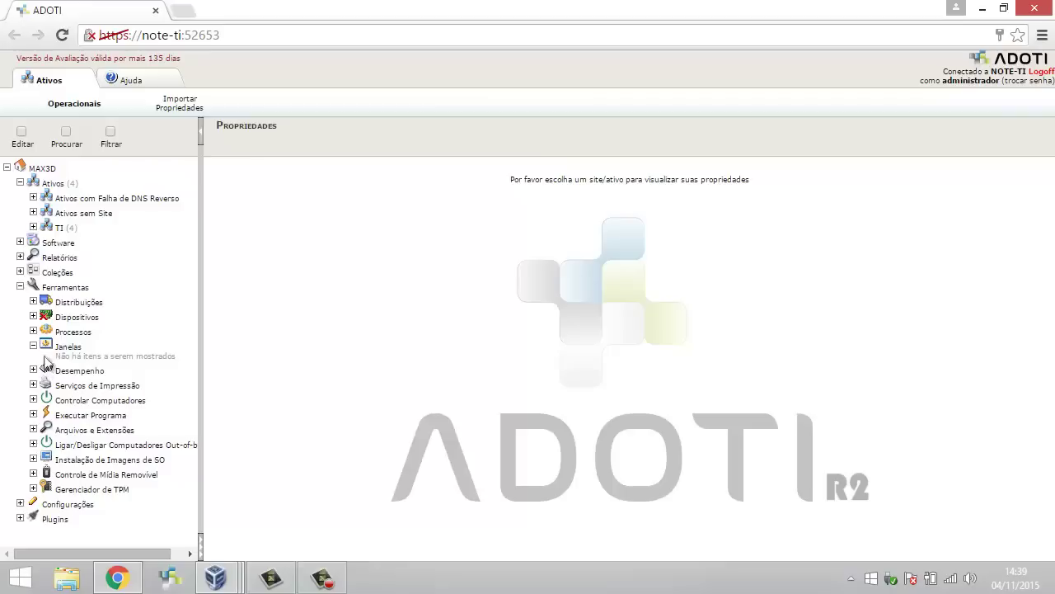
pyautogui.rightClick(69, 354)
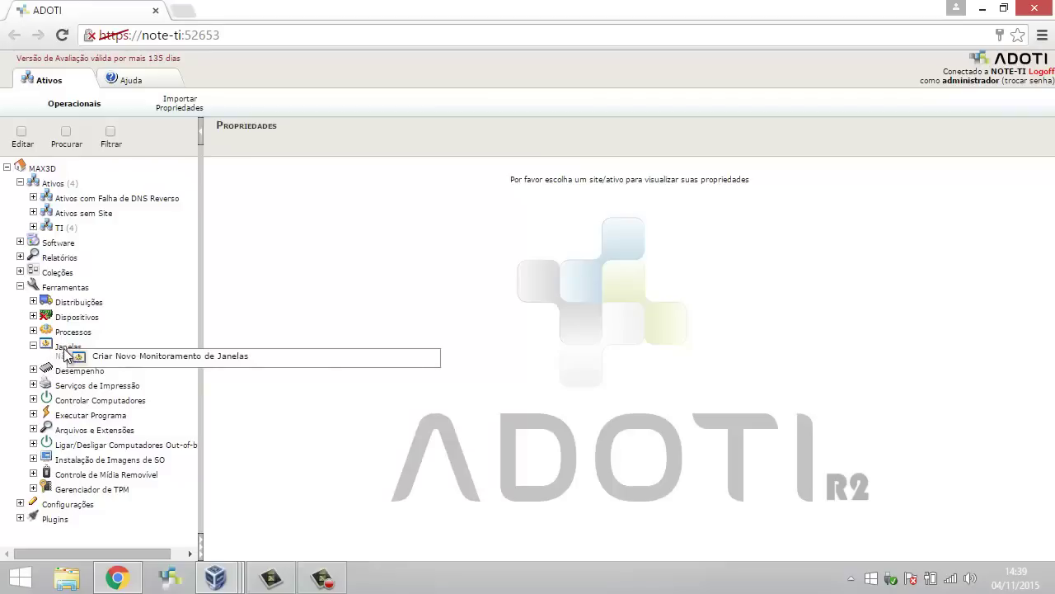
pyautogui.click(153, 359)
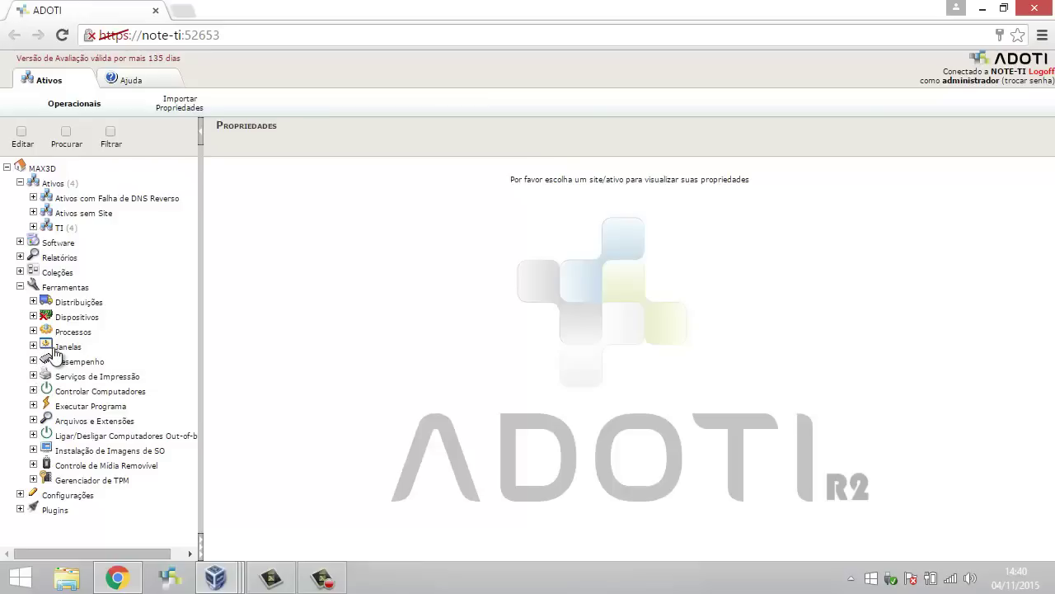
# Step: Switch to the TI-01 virtual machine and load facebook.com.br in its Chrome browser
pyautogui.moveTo(217, 585)
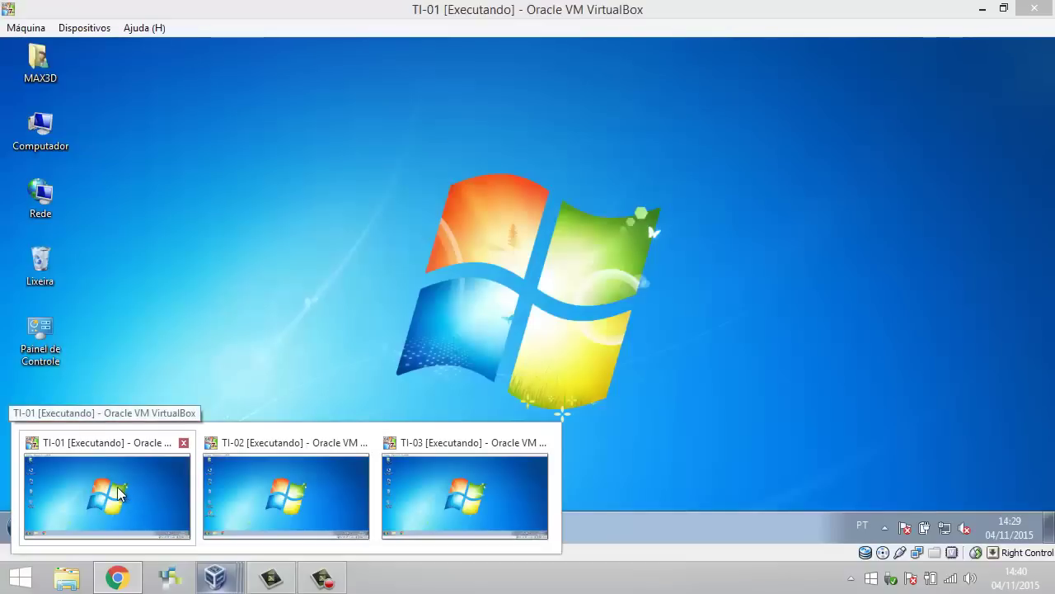
pyautogui.click(118, 492)
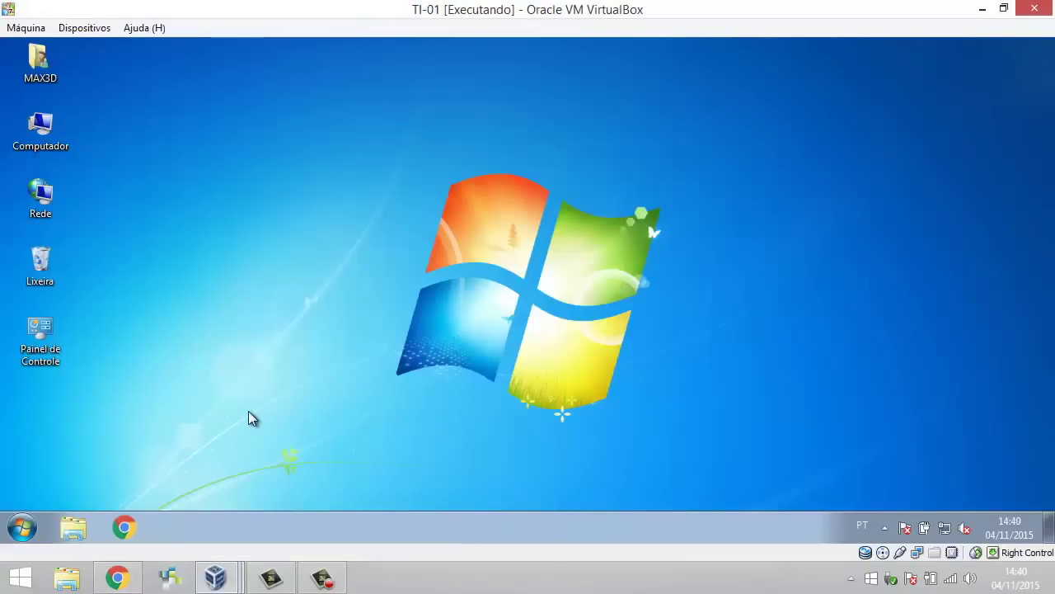
pyautogui.click(124, 528)
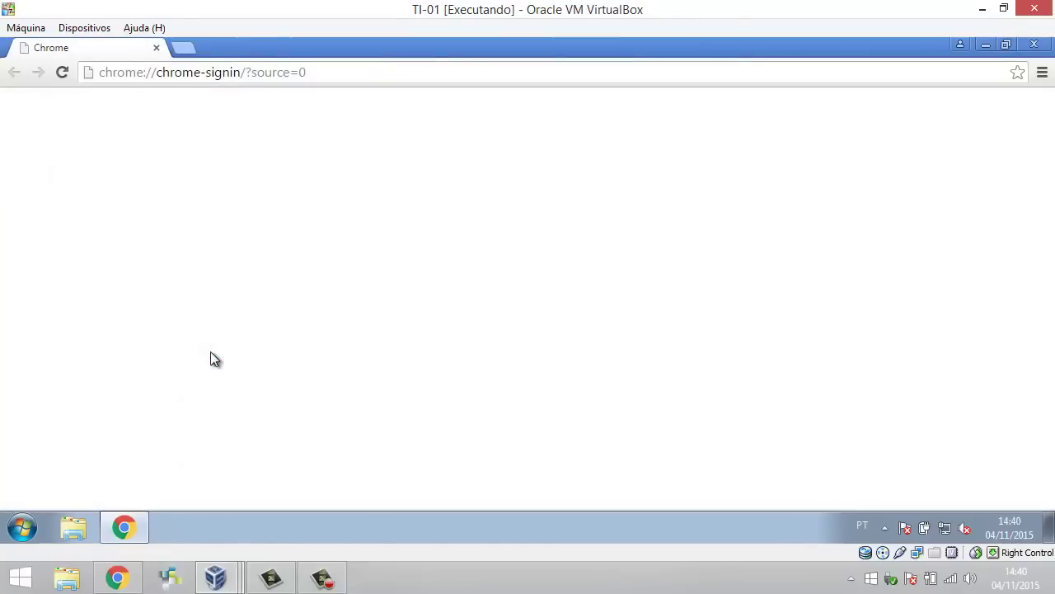
pyautogui.click(362, 69)
pyautogui.write('fa')
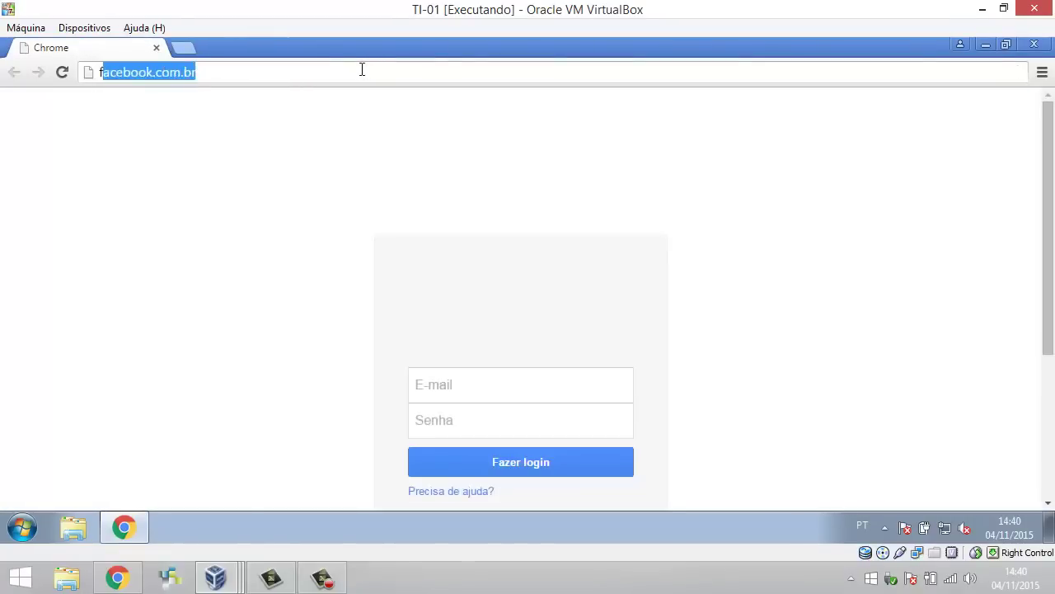
pyautogui.write('ce')
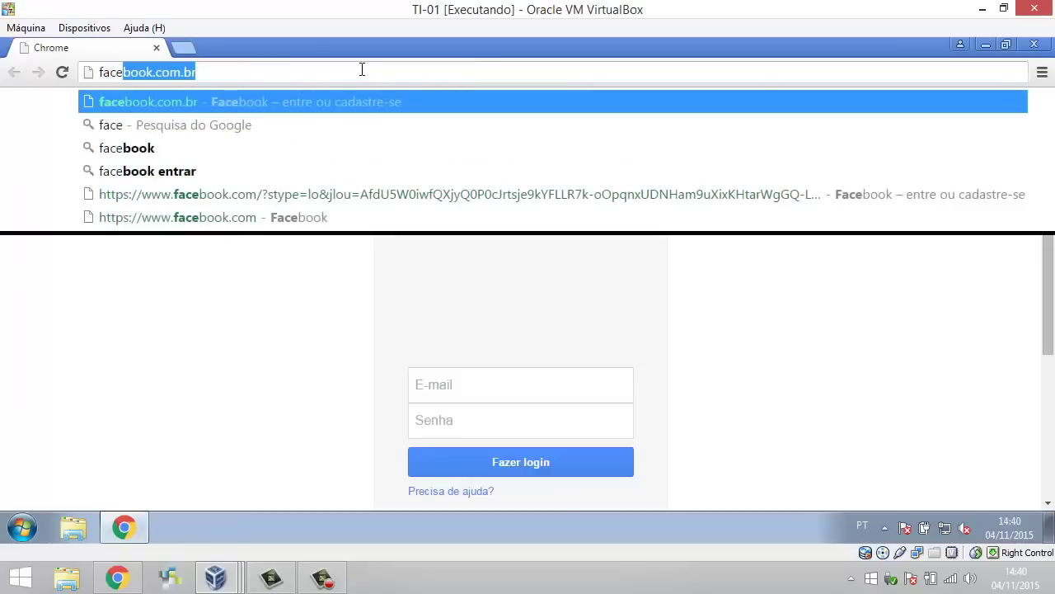
pyautogui.press('Return')
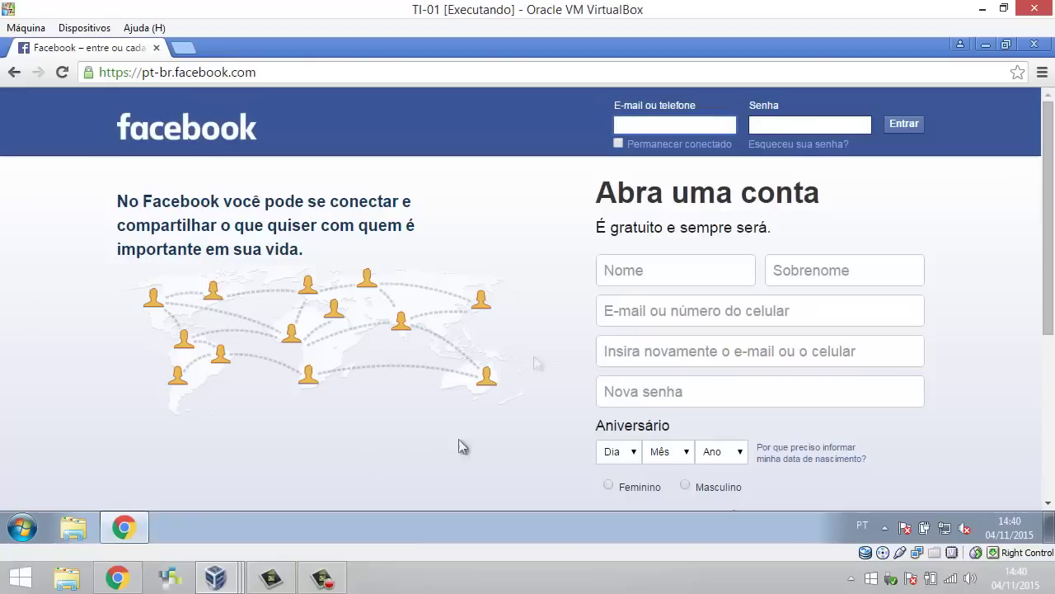
pyautogui.click(643, 122)
# Step: Load twitter.com.br in a second browser tab and check both the Facebook and Twitter pages
pyautogui.hotkey('ctrl', 't')
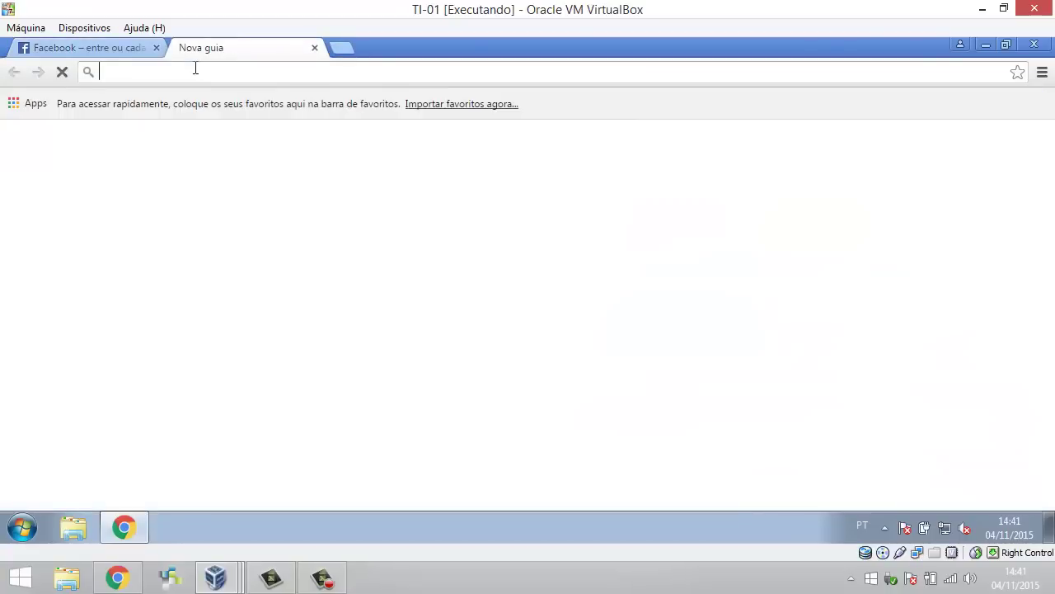
pyautogui.write('twitter.com.br')
pyautogui.press('Return')
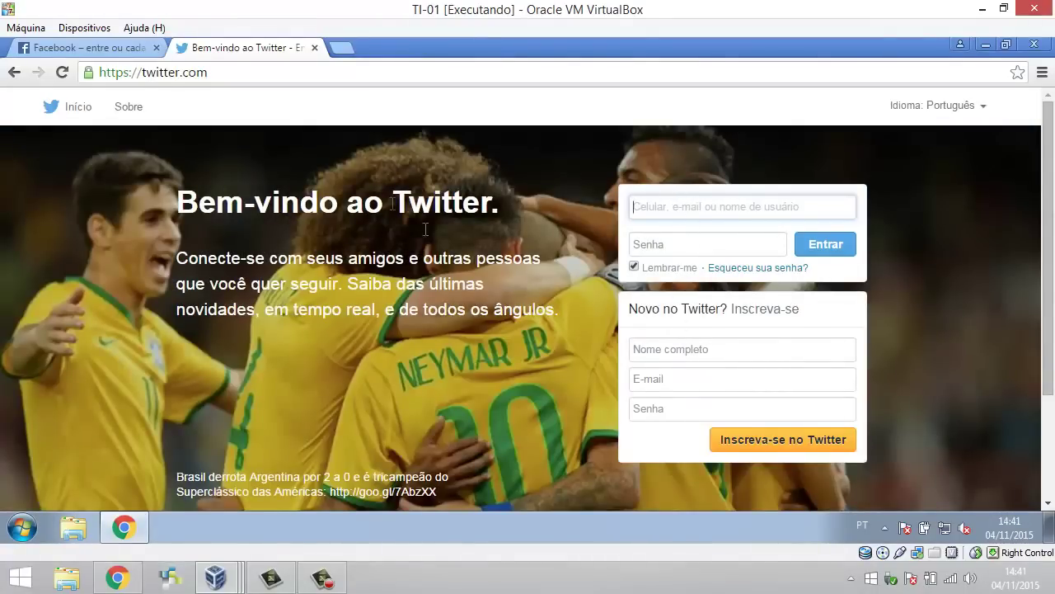
pyautogui.click(102, 47)
pyautogui.click(217, 49)
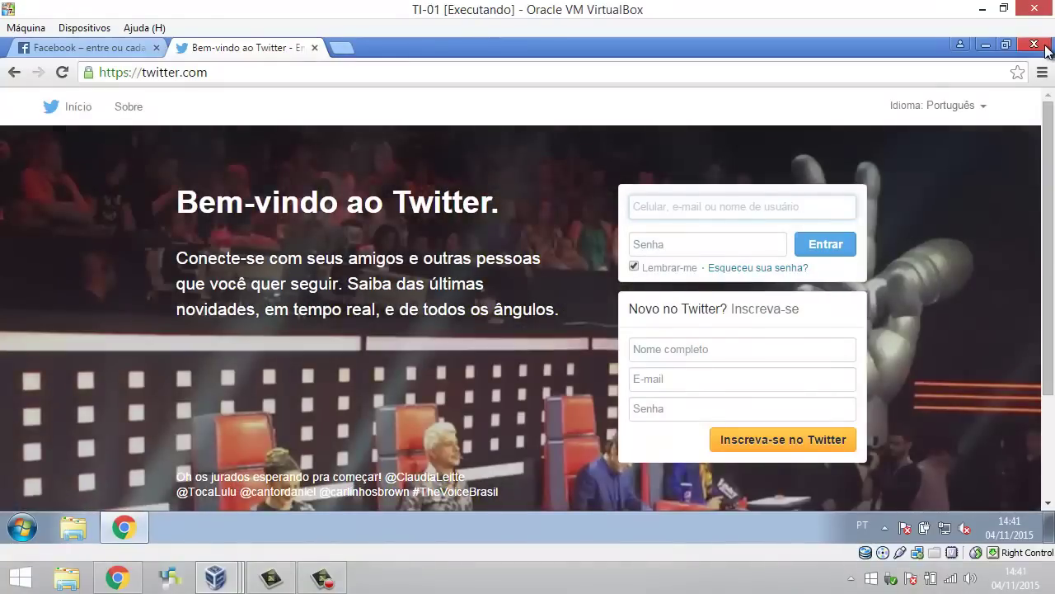
# Step: Close the virtual machine's browser, return to ADOTI and start a new window monitoring under Janelas
pyautogui.click(1045, 50)
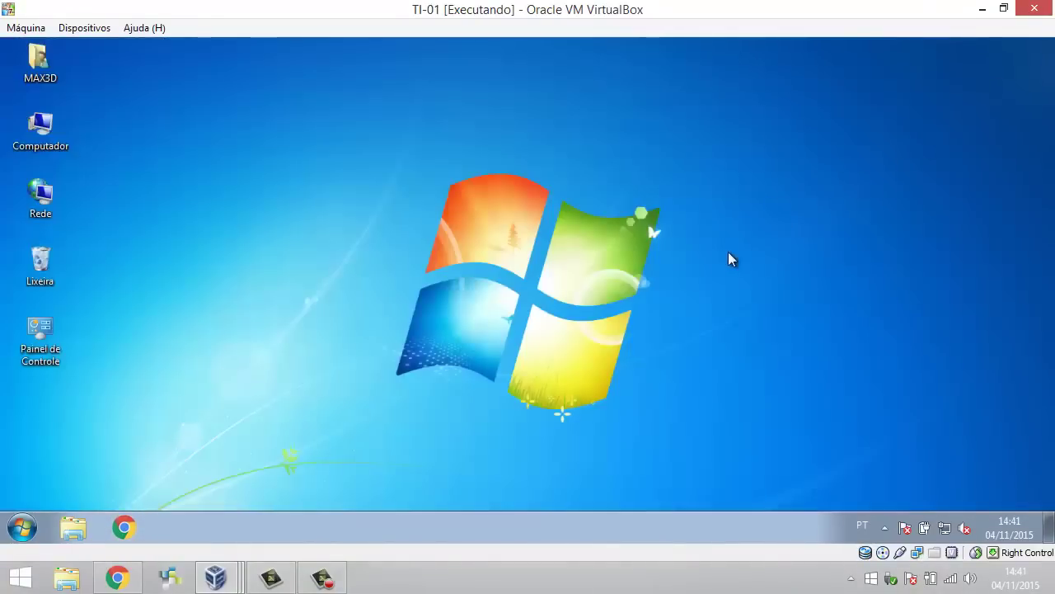
pyautogui.click(983, 10)
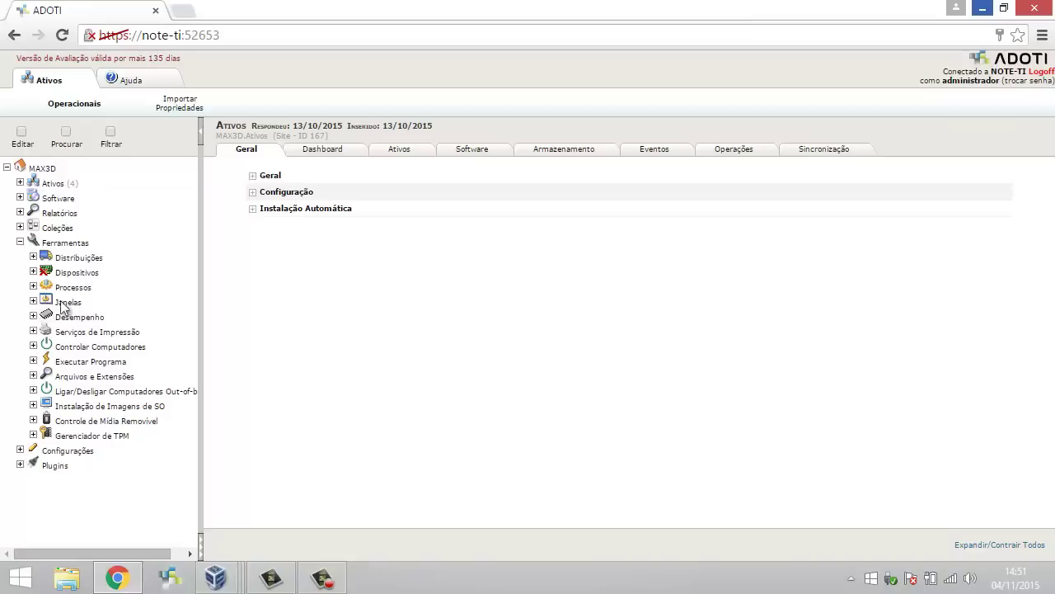
pyautogui.click(33, 302)
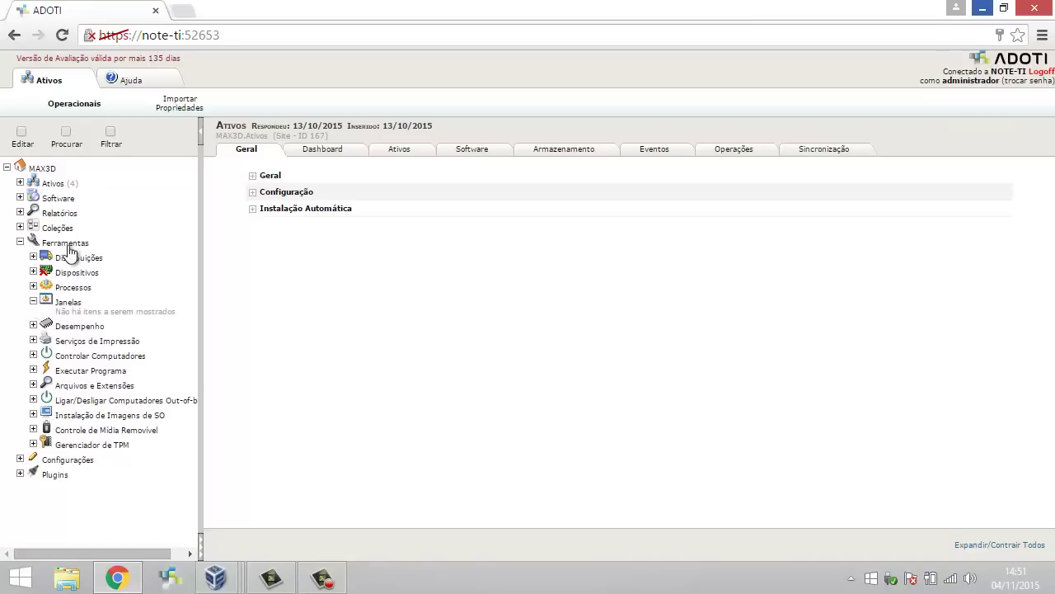
pyautogui.click(33, 302)
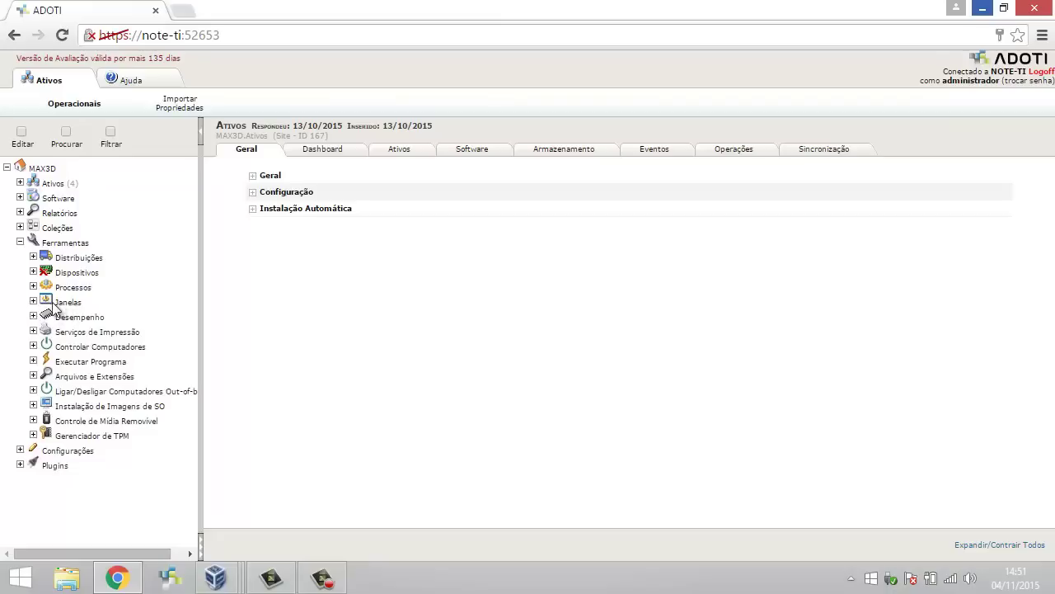
pyautogui.rightClick(66, 307)
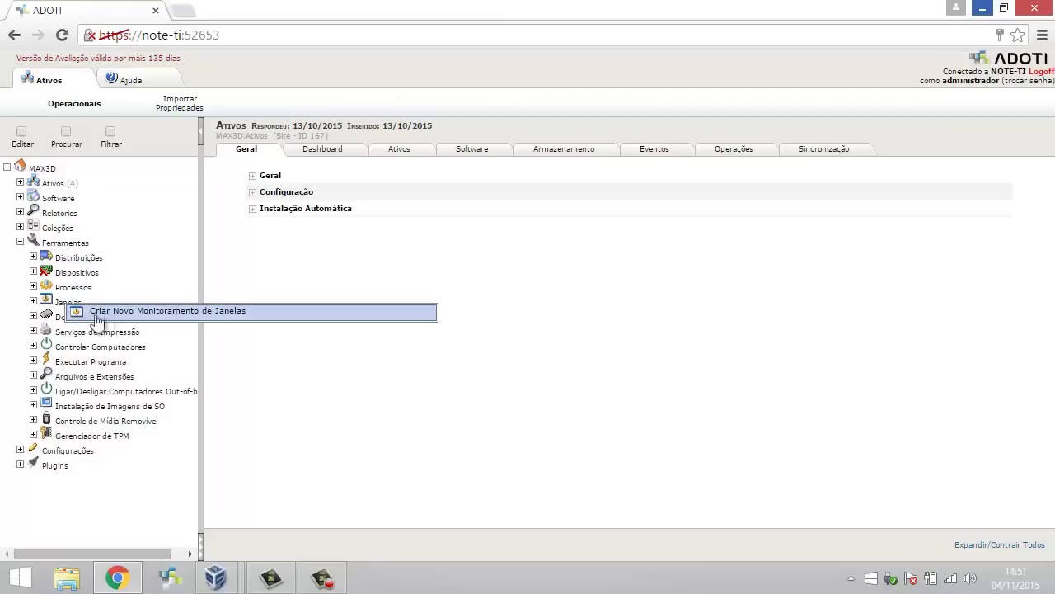
pyautogui.click(113, 314)
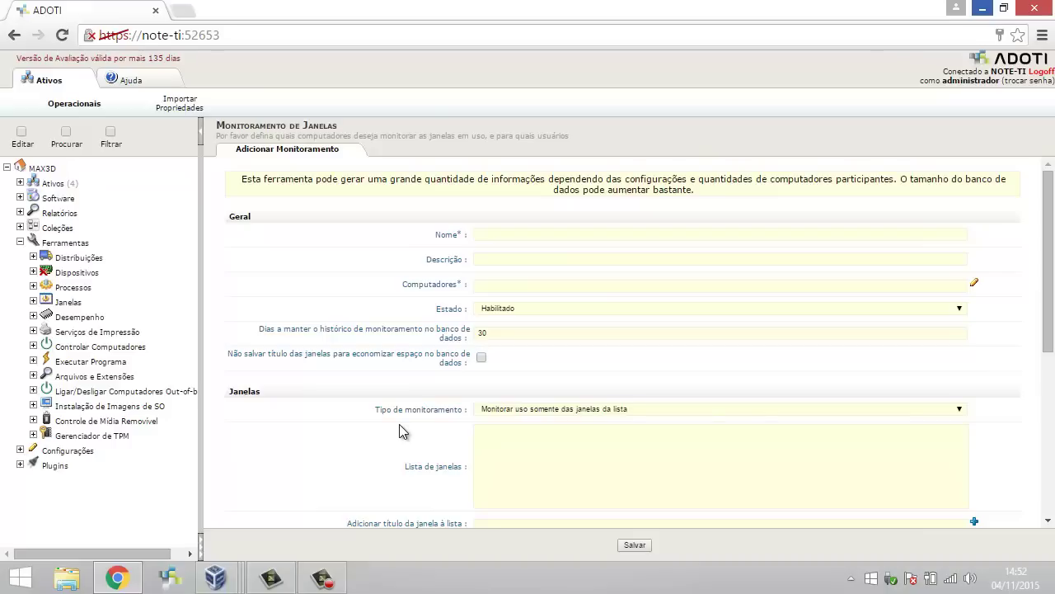
# Step: Name the monitoring "Redes Sociais" and describe it as "Bloqueia as redes sociais (Facebook e o Twitter)"
pyautogui.click(501, 235)
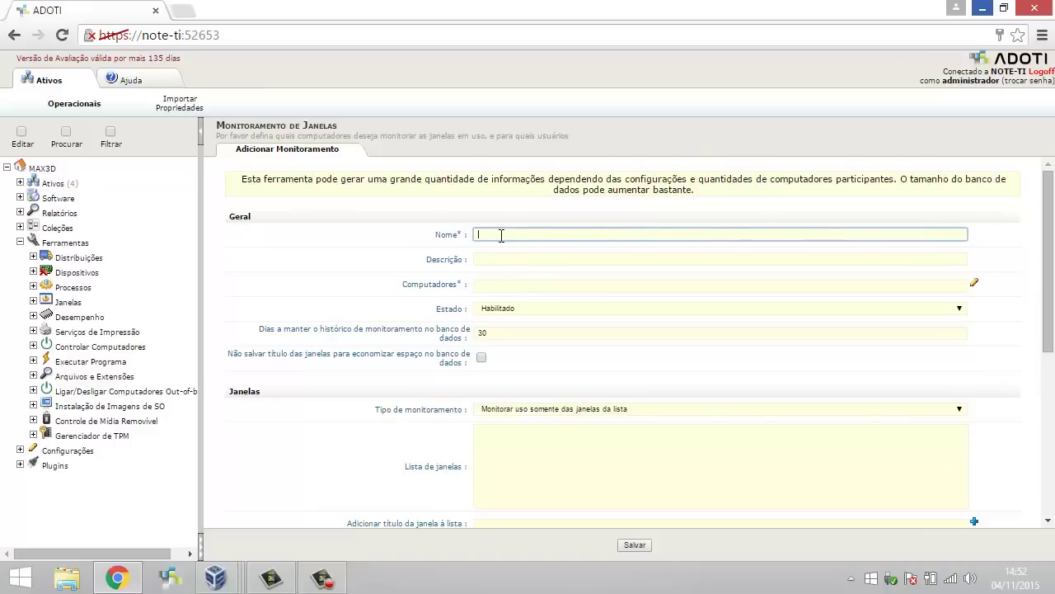
pyautogui.write('Redes Sociais')
pyautogui.click(502, 262)
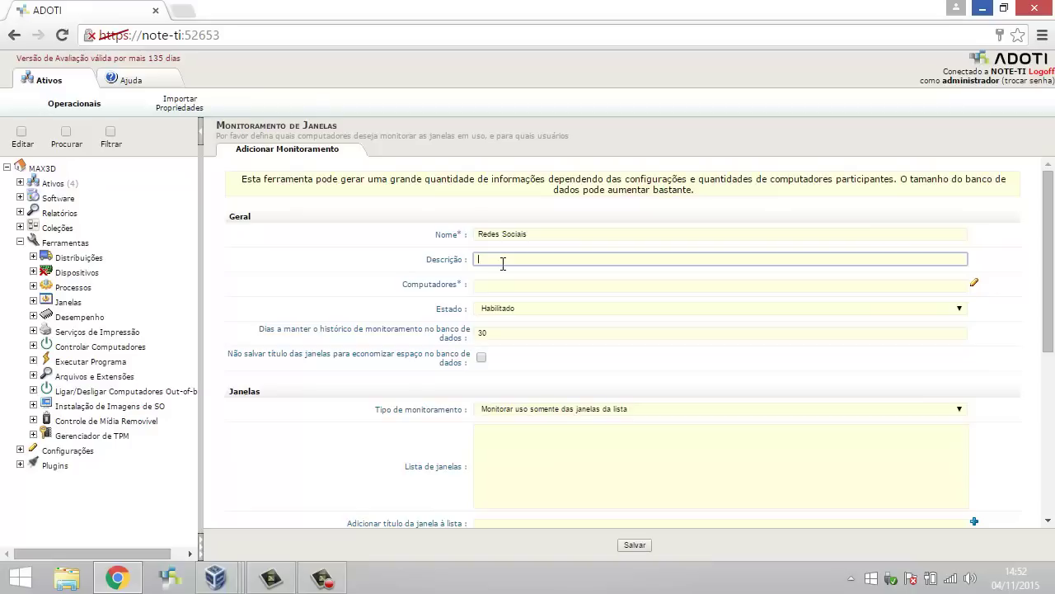
pyautogui.write('Bloquear as redes soc')
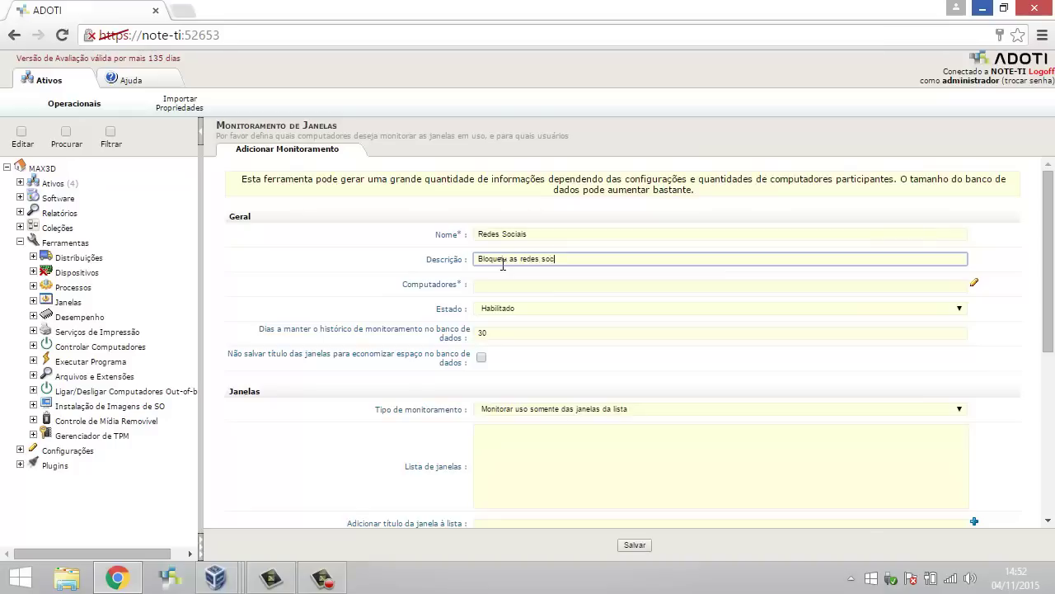
pyautogui.write('iais ()')
pyautogui.write('Faceboo')
pyautogui.write(' e')
pyautogui.press('BackSpace')
pyautogui.press('BackSpace')
pyautogui.press('BackSpace')
pyautogui.write('k eo')
pyautogui.press('Delete')
pyautogui.press('BackSpace')
pyautogui.press('BackSpace')
pyautogui.write('o Twitter)')
pyautogui.click(535, 234)
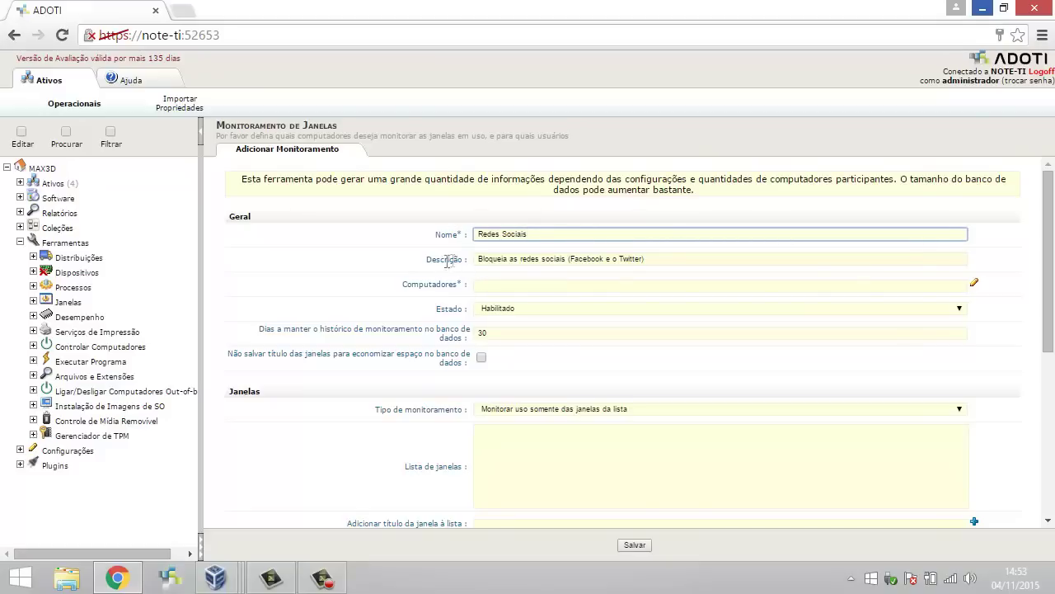
pyautogui.click(653, 261)
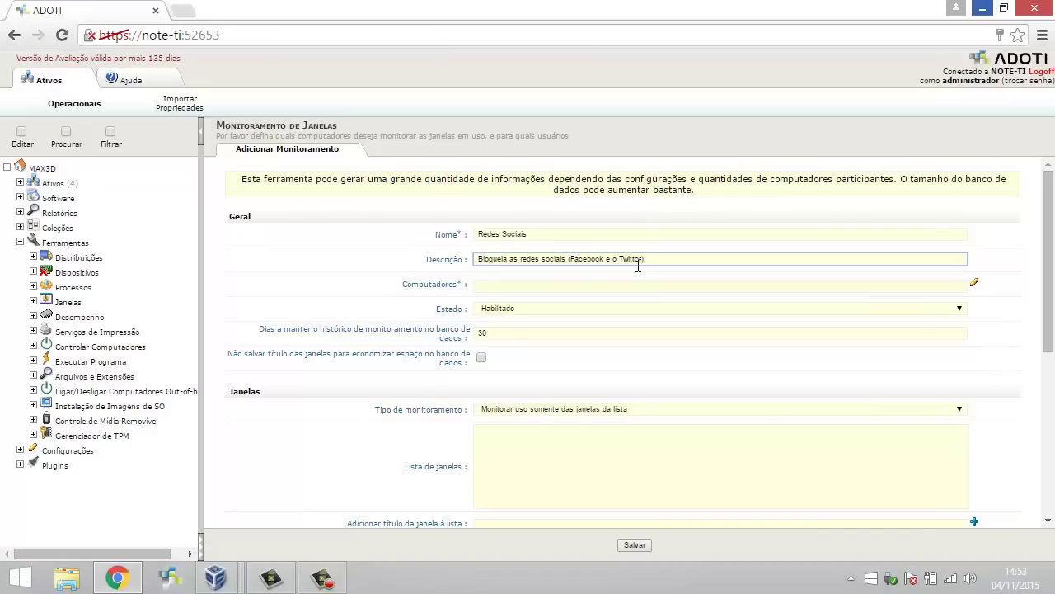
# Step: Assign computers TI-01 and TI-02 from the TI site to the monitoring and set its state to Habilitado
pyautogui.click(530, 287)
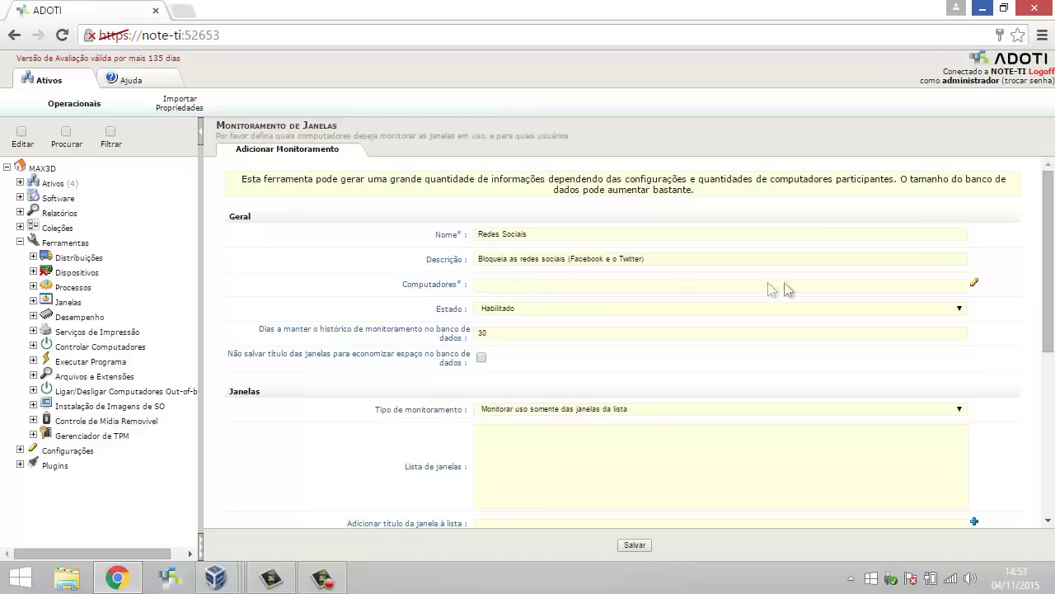
pyautogui.click(974, 283)
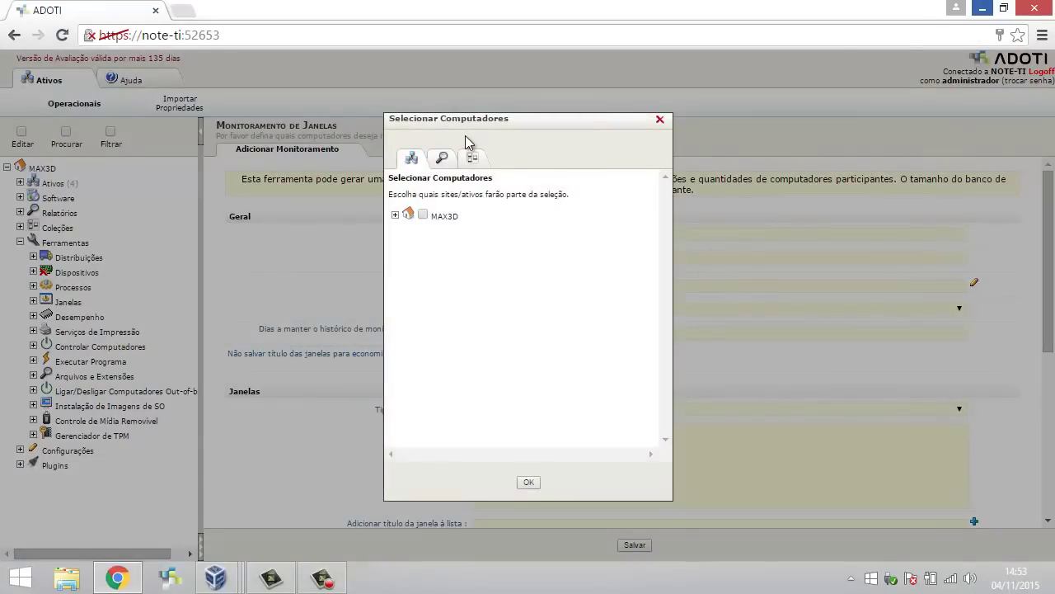
pyautogui.click(395, 215)
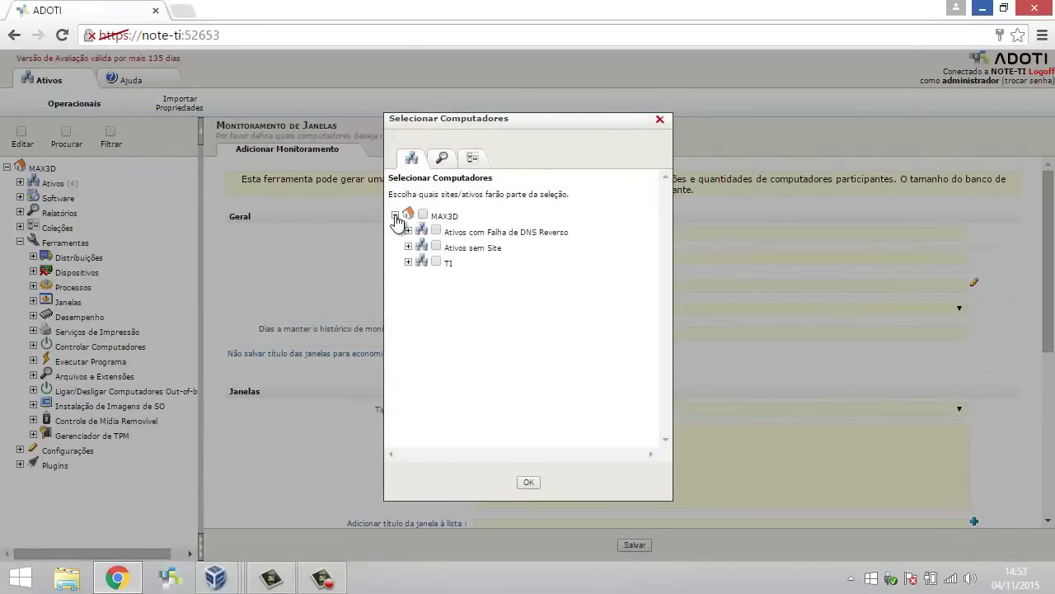
pyautogui.click(407, 263)
pyautogui.click(436, 262)
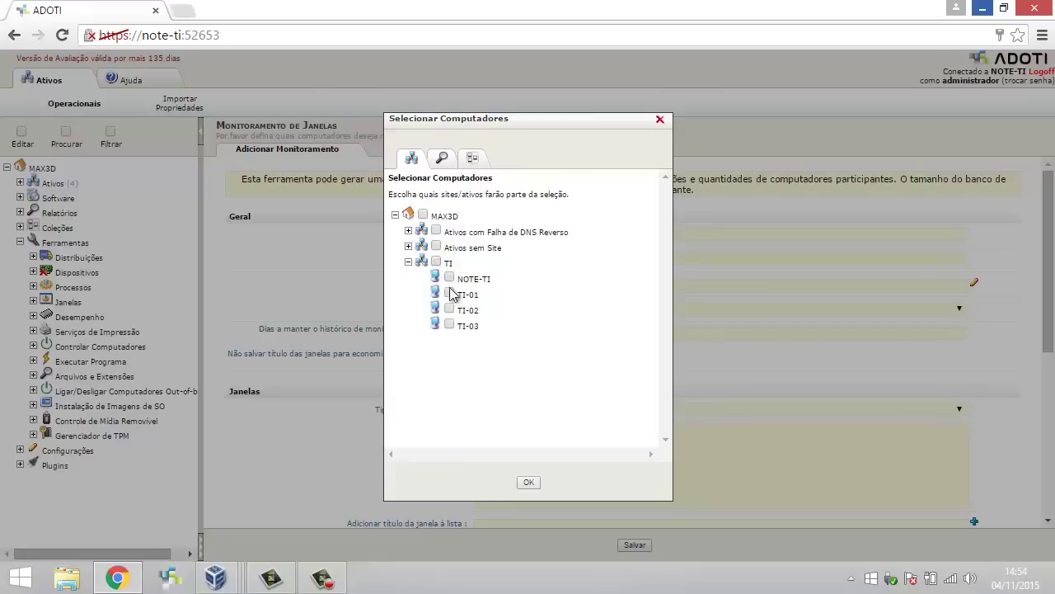
pyautogui.click(449, 308)
pyautogui.click(449, 293)
pyautogui.click(450, 308)
pyautogui.click(449, 307)
pyautogui.click(528, 482)
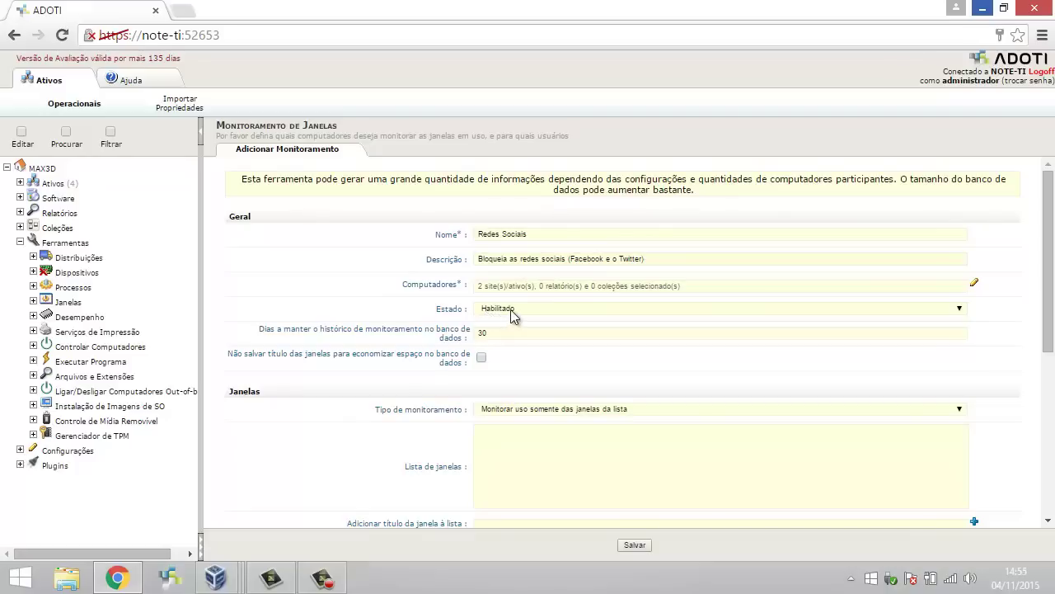
pyautogui.click(511, 309)
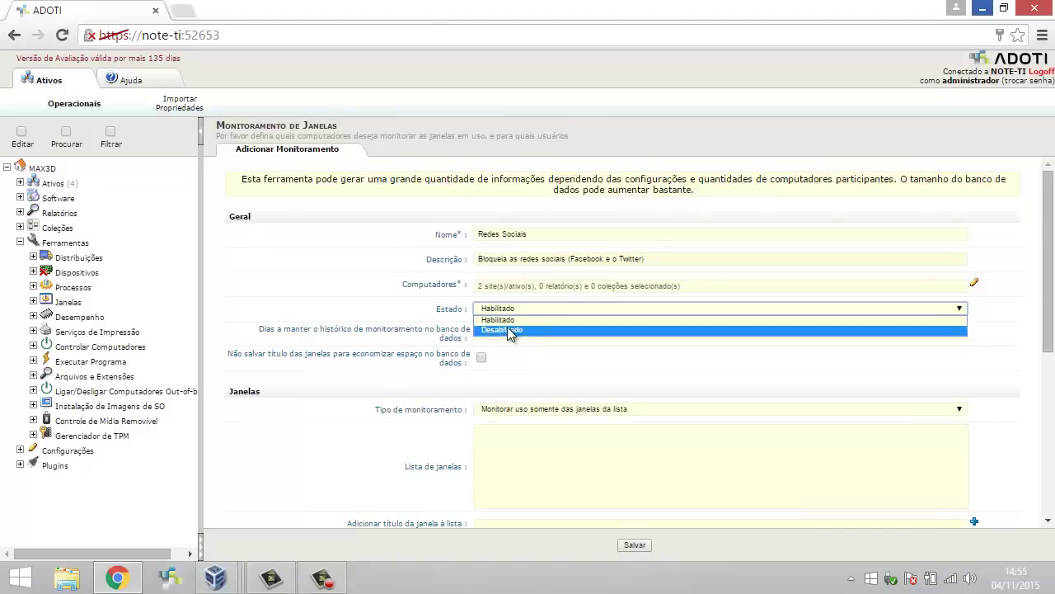
pyautogui.click(496, 321)
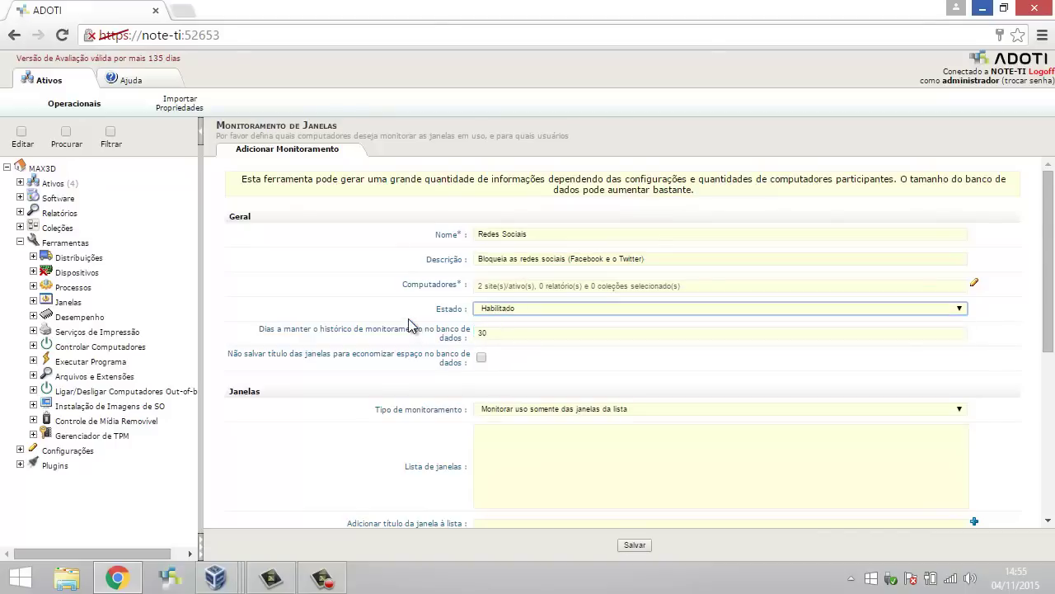
pyautogui.scroll(-1, 409, 326)
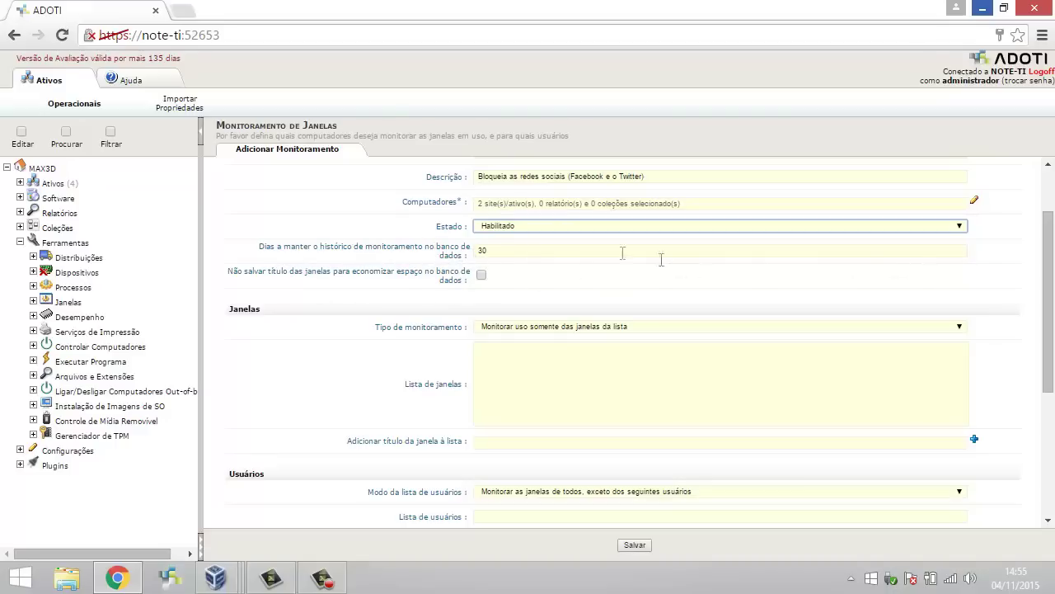
pyautogui.click(530, 251)
pyautogui.click(495, 252)
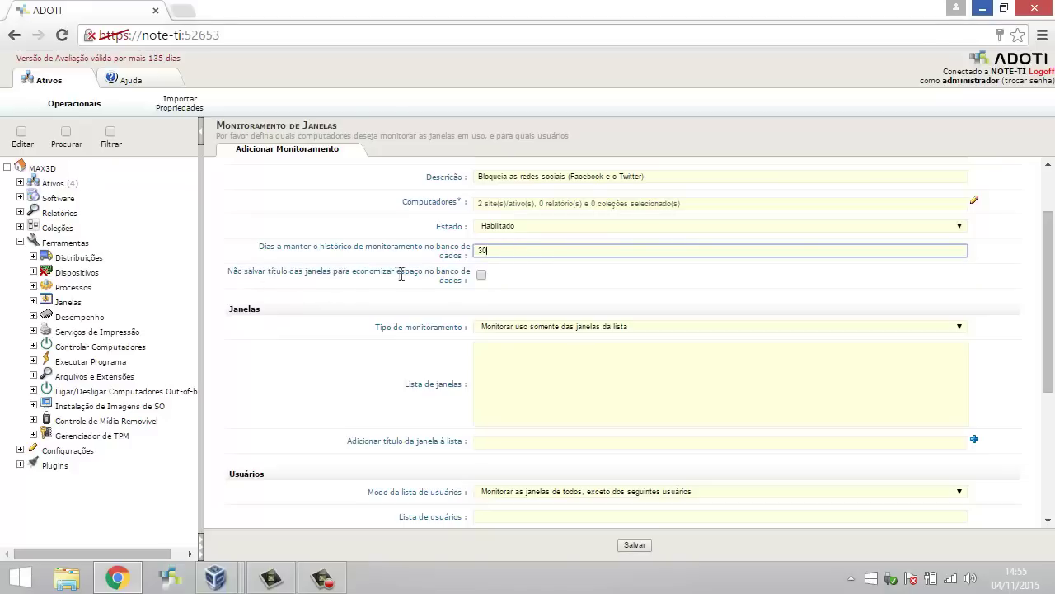
pyautogui.click(481, 275)
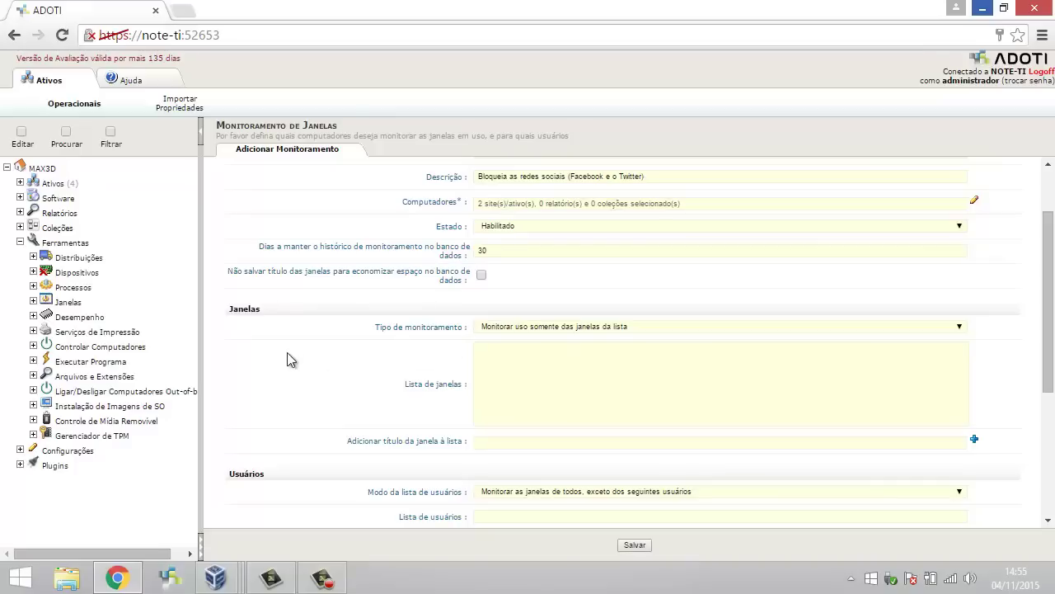
pyautogui.click(556, 330)
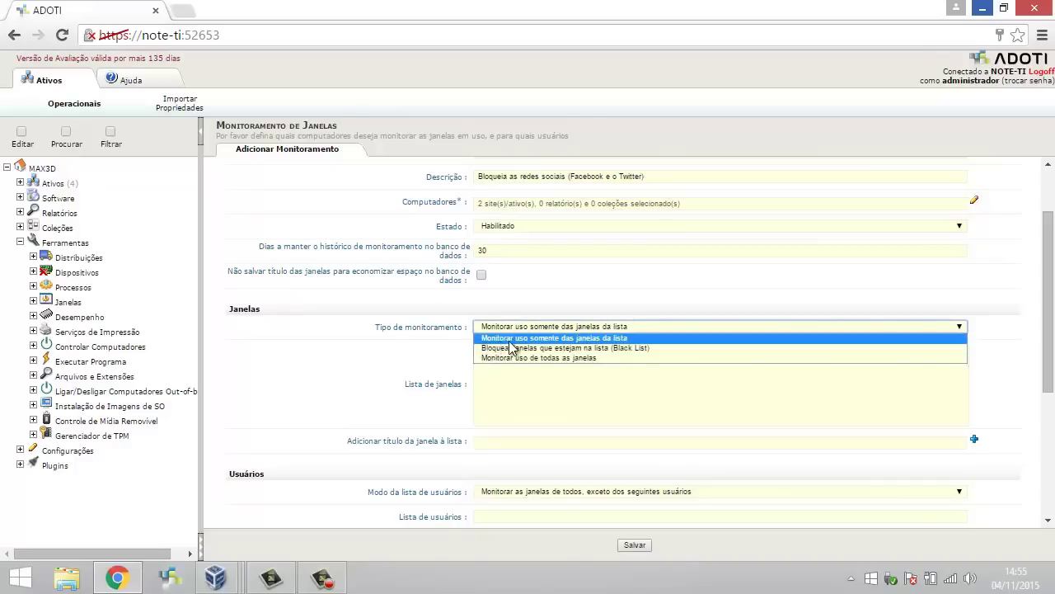
pyautogui.click(579, 339)
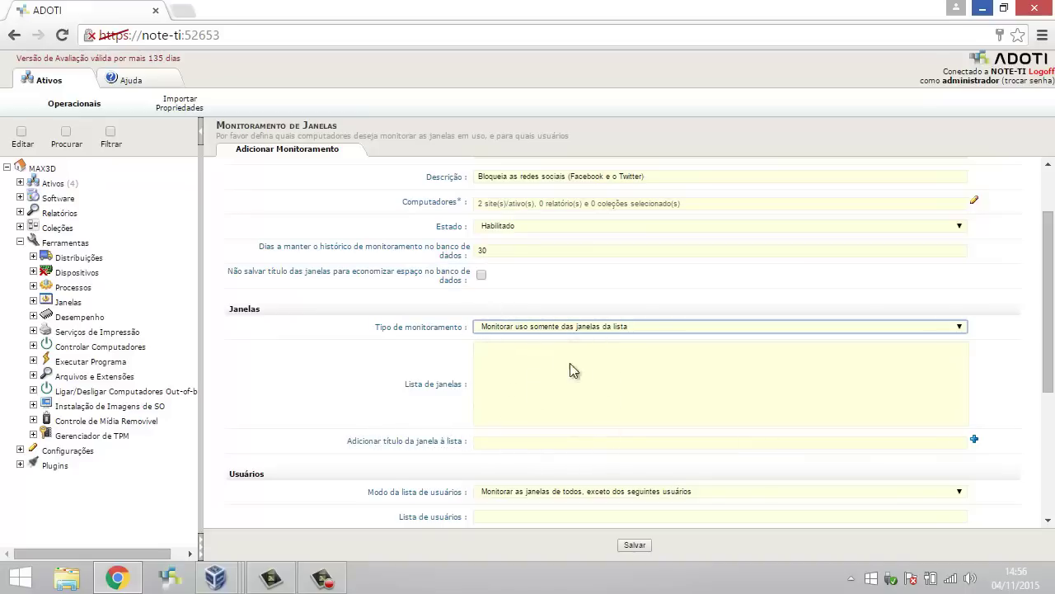
# Step: Add Facebook and Twitter to the window list and set the monitoring type to "Bloquear janelas que estejam na lista (Black List)"
pyautogui.click(551, 444)
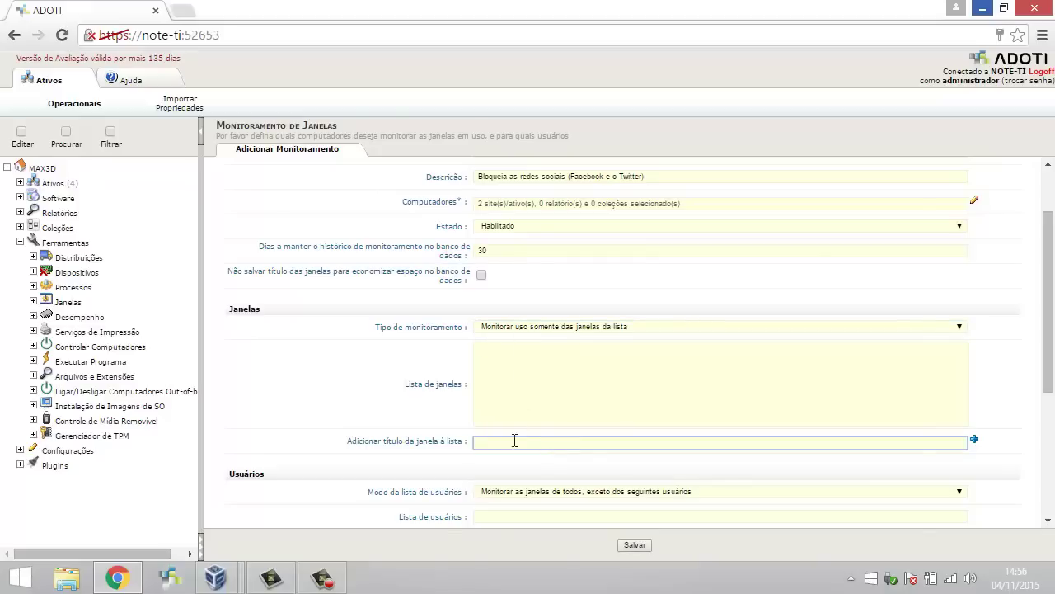
pyautogui.write('Facebook')
pyautogui.click(973, 442)
pyautogui.click(544, 328)
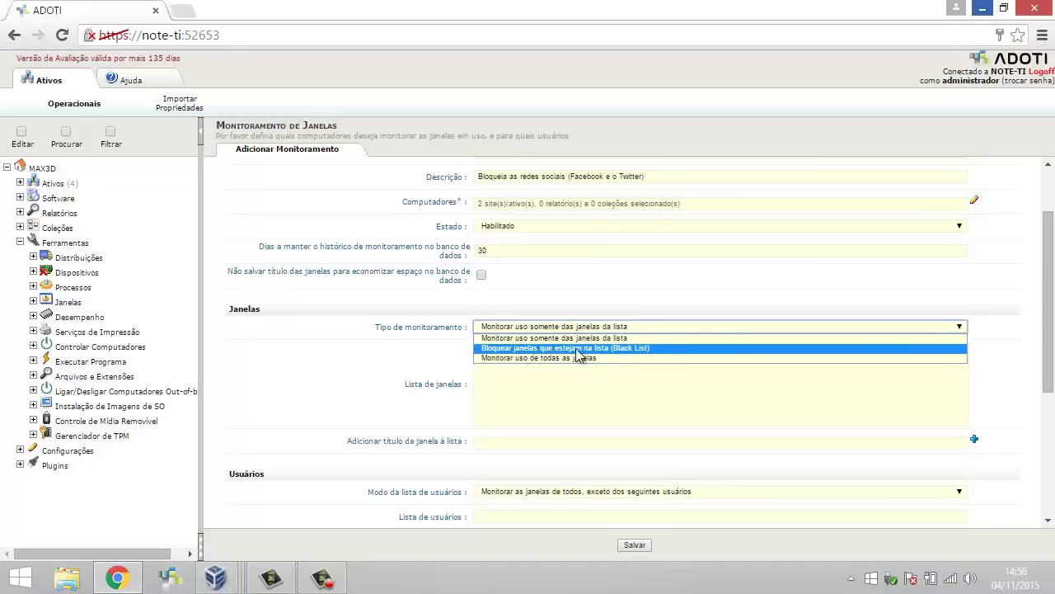
pyautogui.click(656, 348)
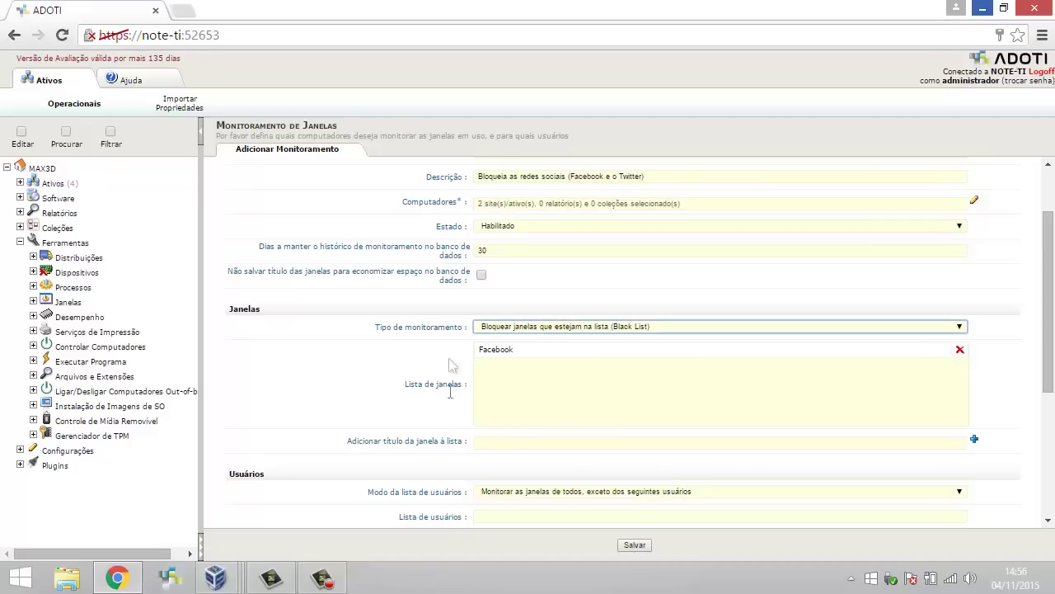
pyautogui.click(488, 444)
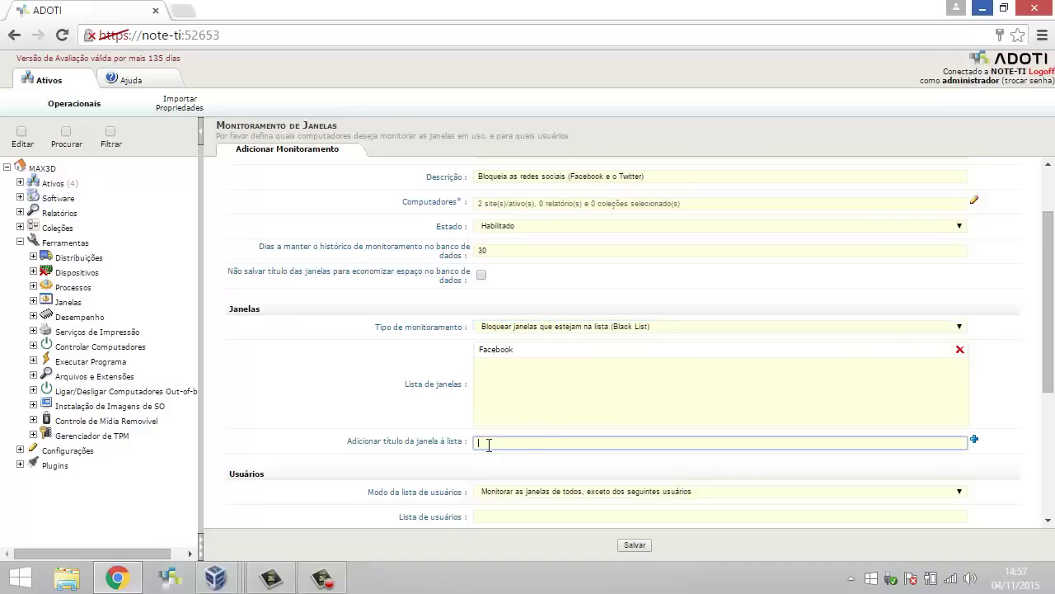
pyautogui.write('Twitter')
pyautogui.click(974, 439)
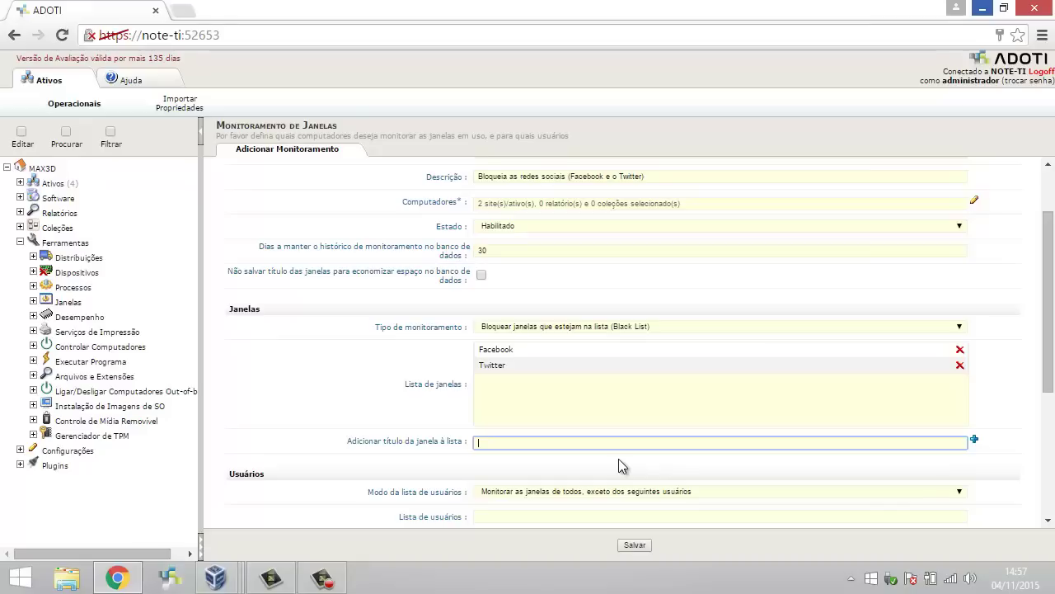
pyautogui.click(599, 326)
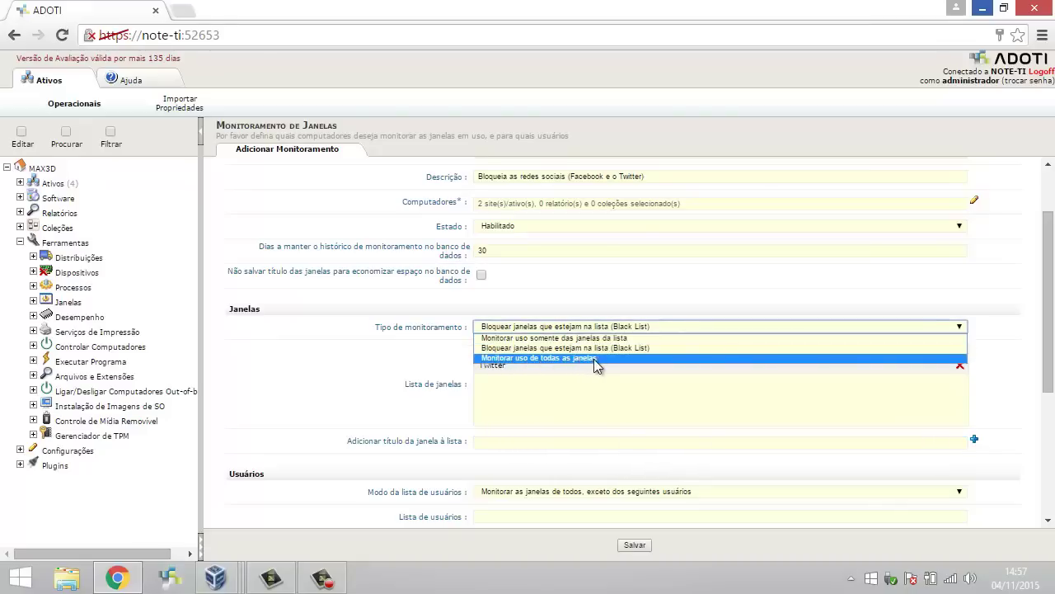
pyautogui.click(569, 385)
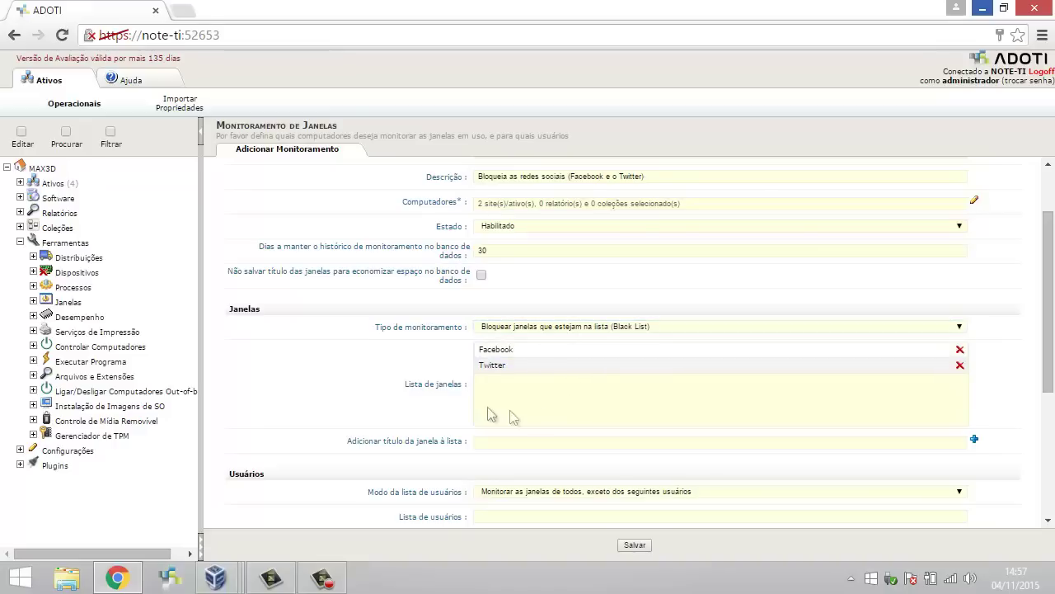
pyautogui.click(552, 328)
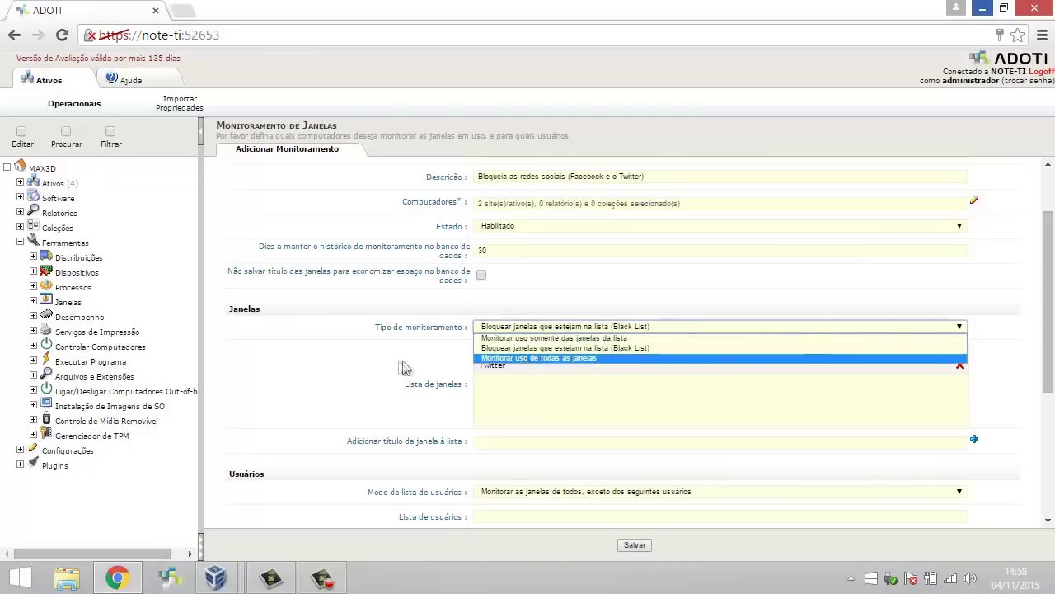
pyautogui.click(369, 367)
# Step: Try the user list mode "Monitorar janelas dos seguintes usuários" and return it to "Monitorar as janelas de todos, exceto dos seguintes usuários"
pyautogui.scroll(-1, 369, 362)
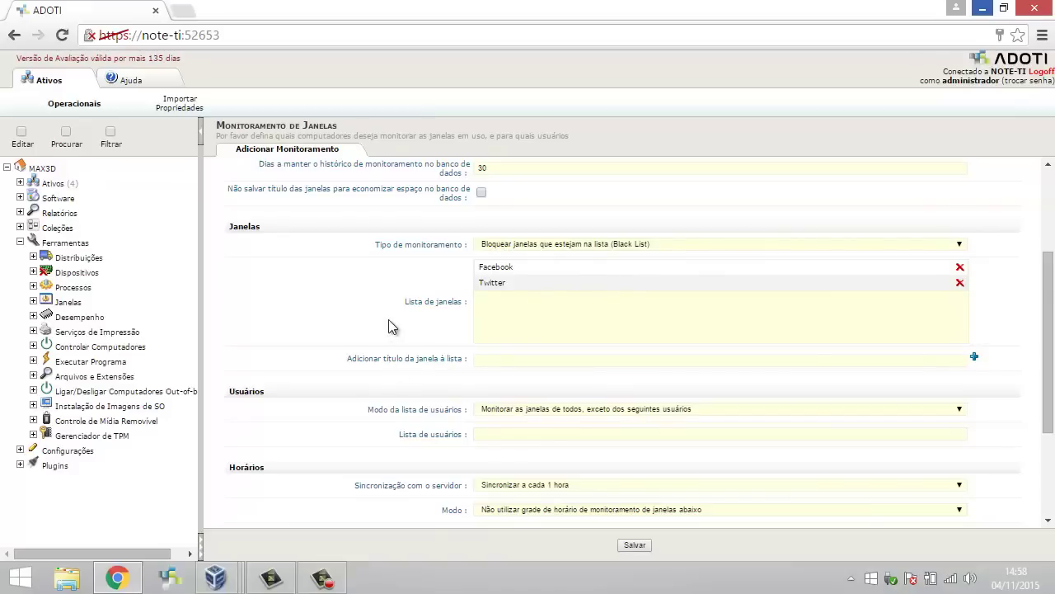
pyautogui.scroll(-1, 389, 319)
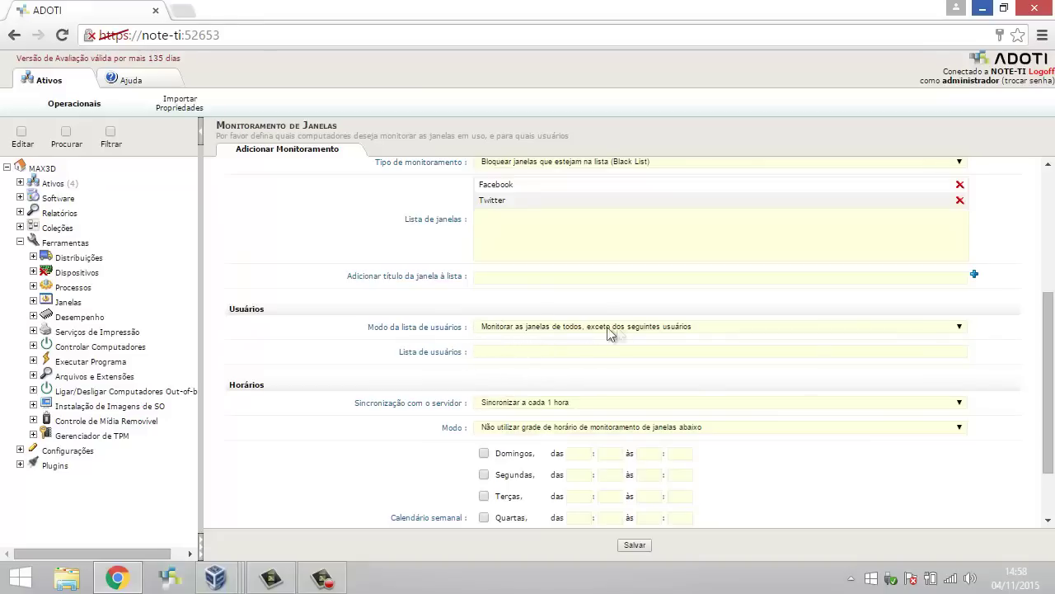
pyautogui.click(633, 330)
pyautogui.click(633, 338)
pyautogui.click(488, 353)
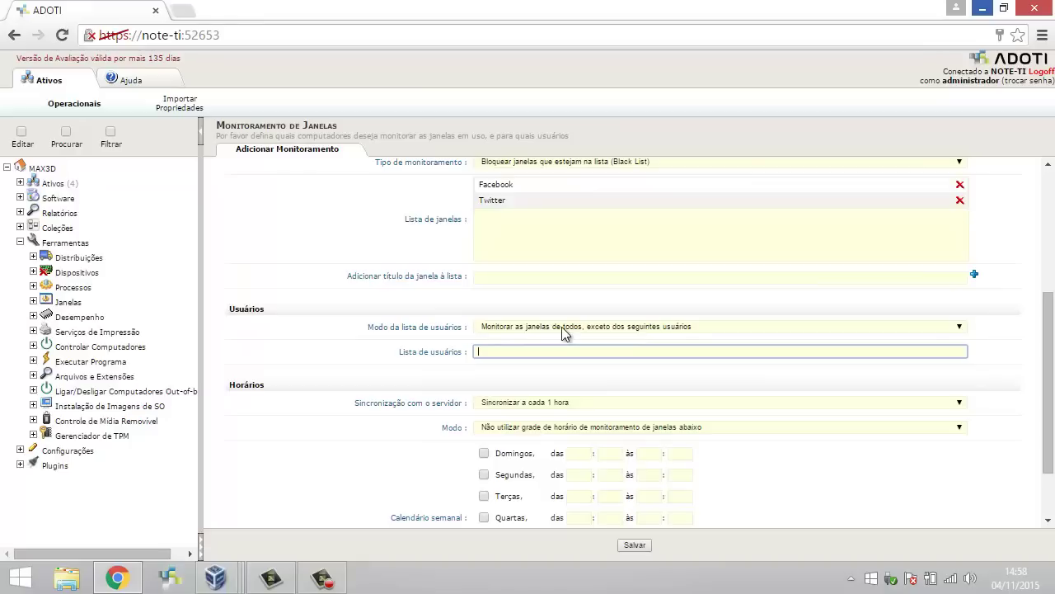
pyautogui.click(520, 331)
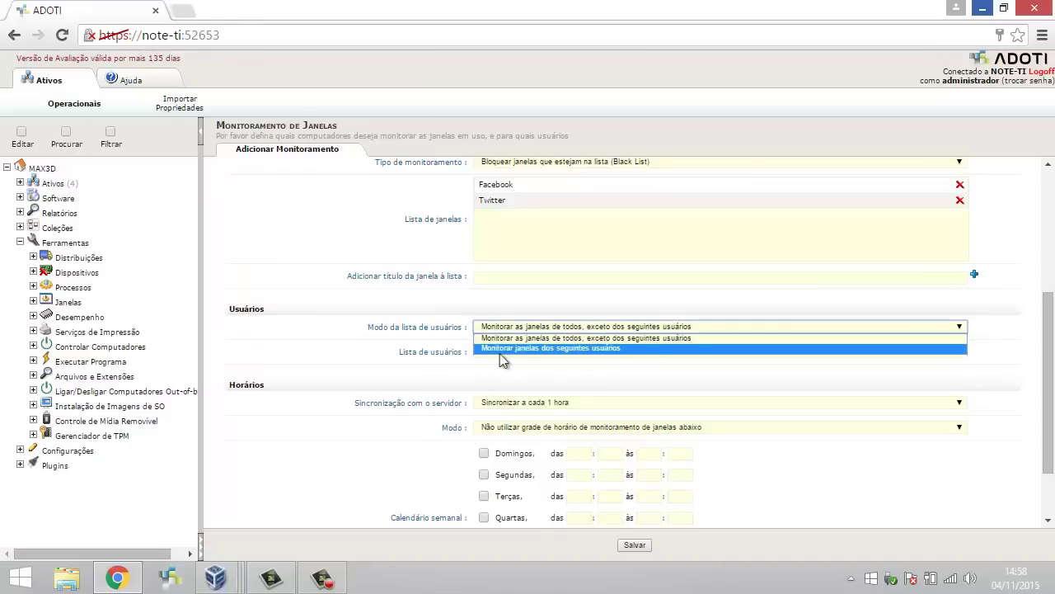
pyautogui.click(546, 349)
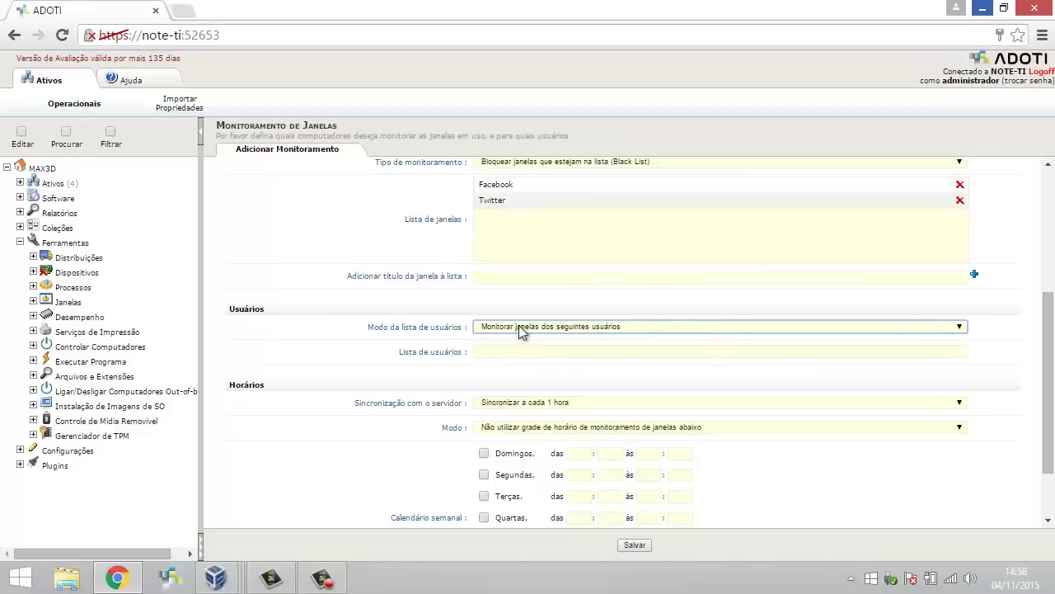
pyautogui.click(478, 353)
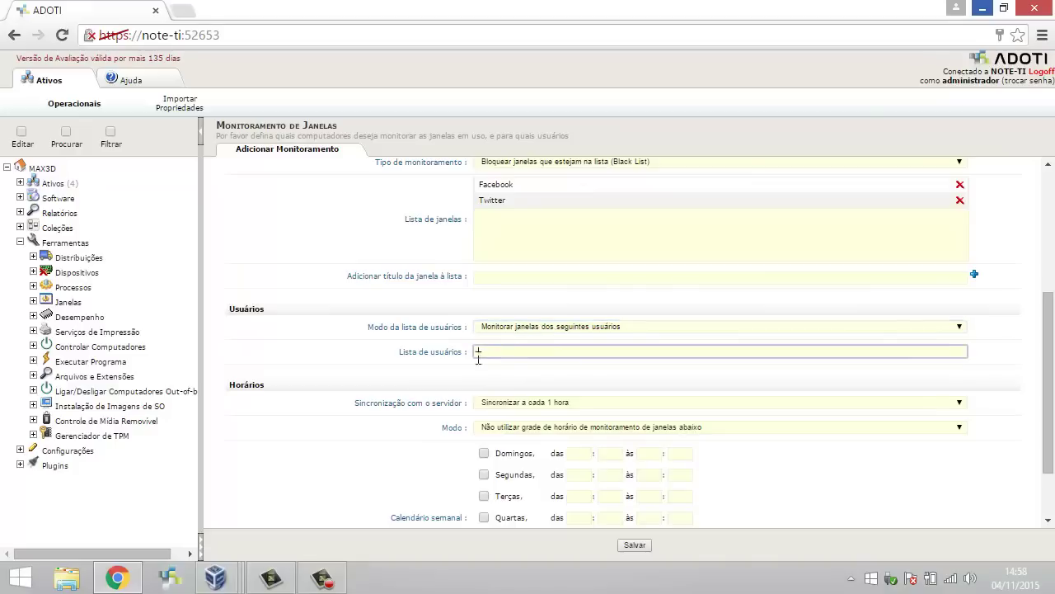
pyautogui.click(523, 327)
pyautogui.click(503, 335)
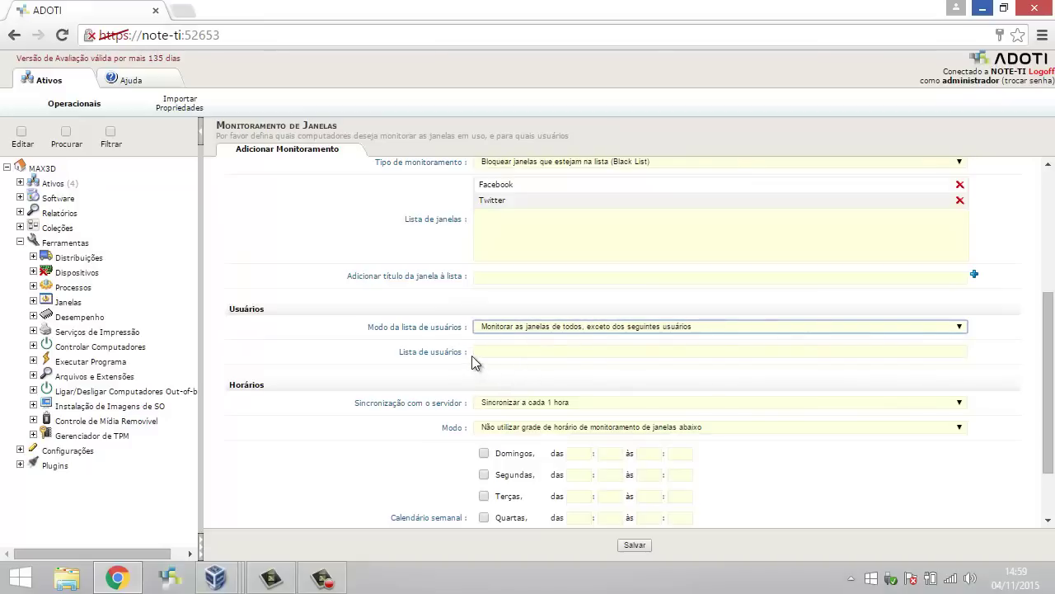
pyautogui.click(379, 371)
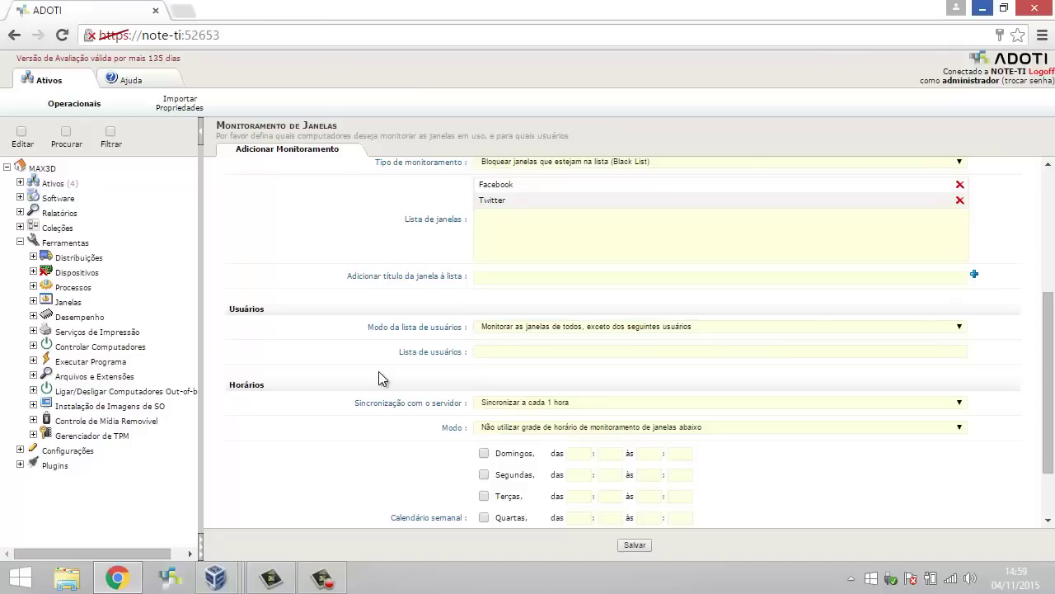
# Step: Set server synchronization to "Sincronizar a cada 1 hora" and the schedule mode to "Somente monitorar janelas no horário selecionado"
pyautogui.scroll(-2, 378, 371)
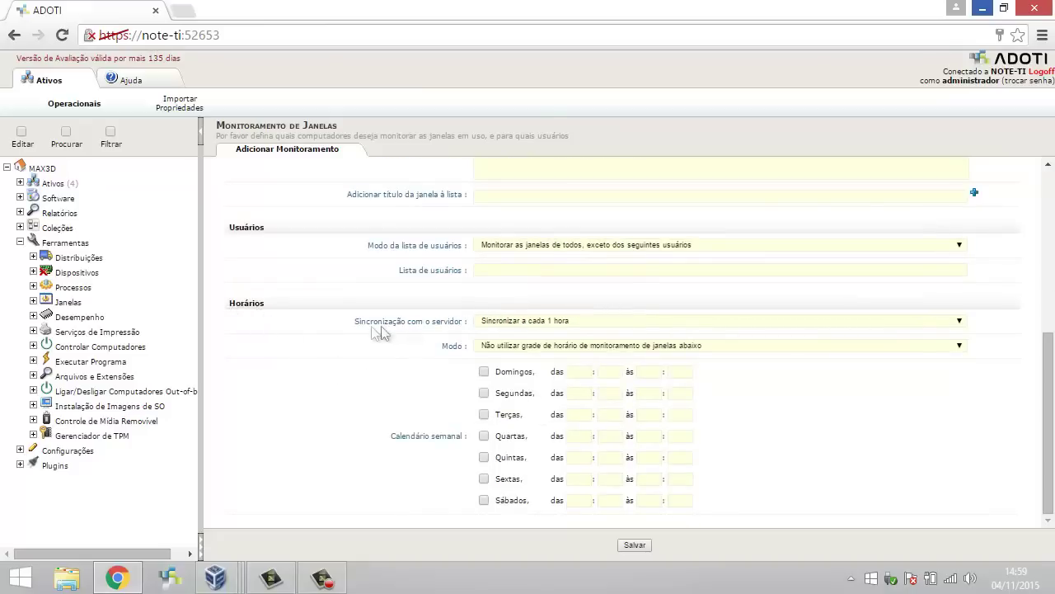
pyautogui.click(523, 323)
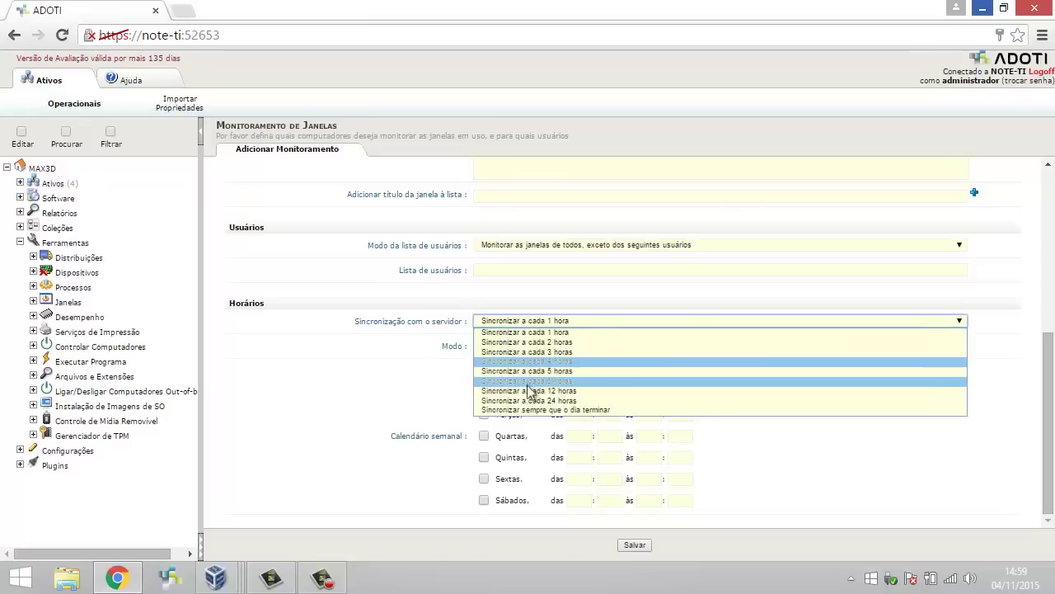
pyautogui.click(537, 335)
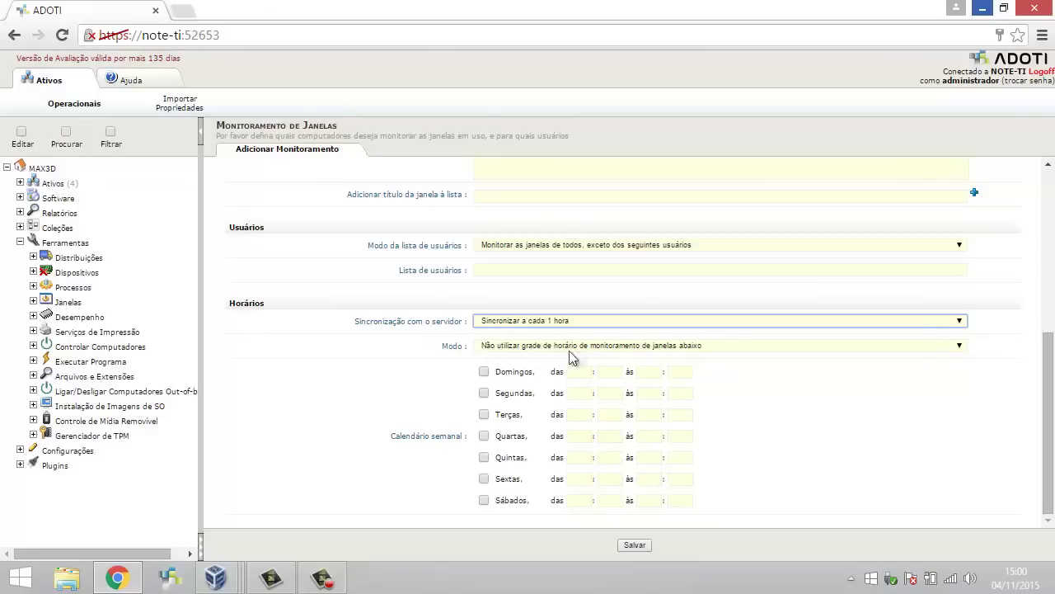
pyautogui.click(684, 346)
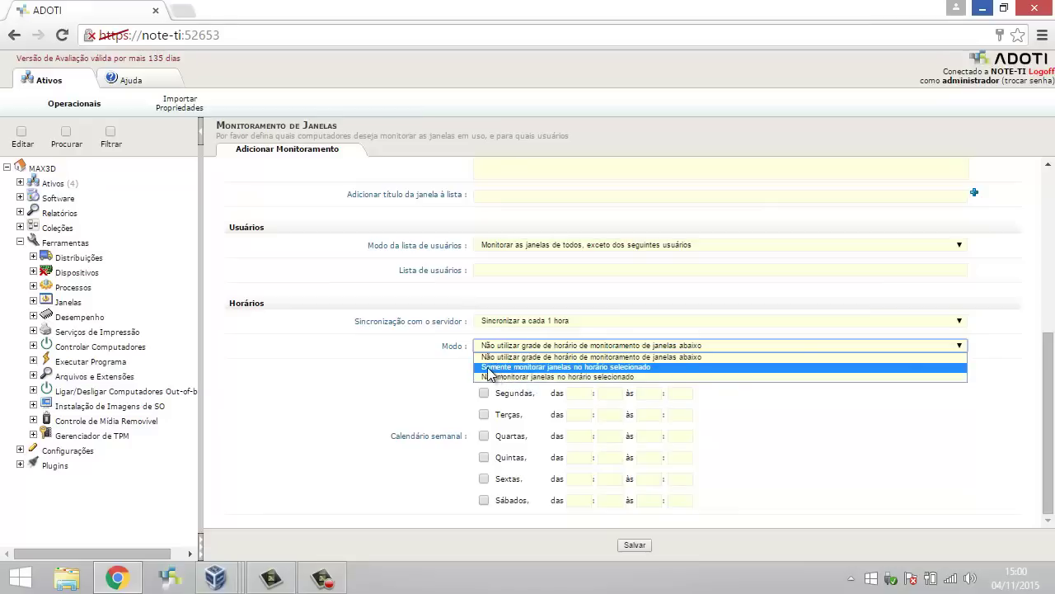
pyautogui.click(570, 369)
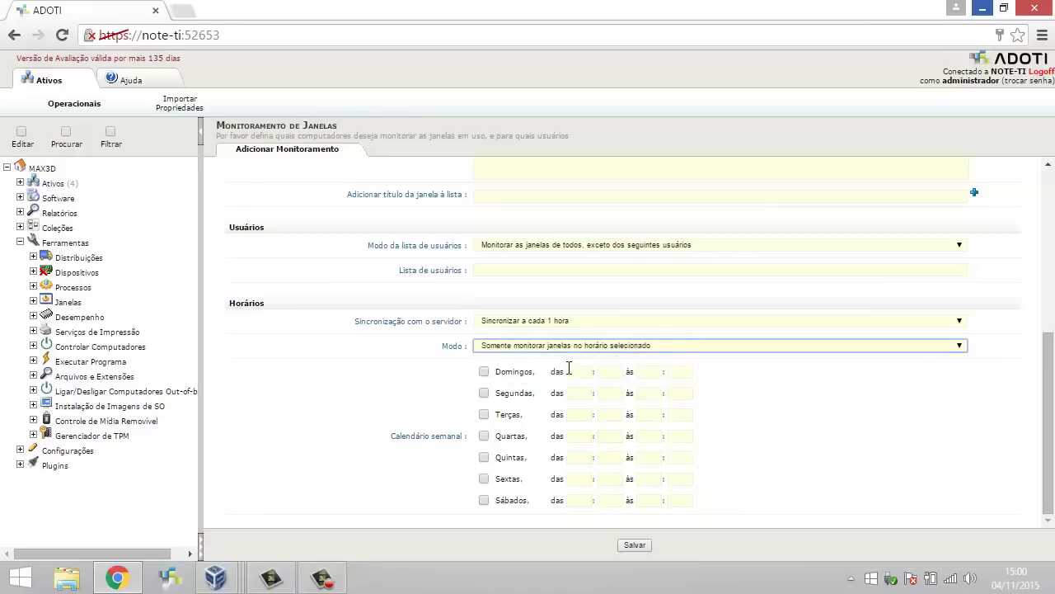
# Step: Enable the weekdays Segundas through Sextas in the weekly calendar
pyautogui.click(484, 393)
pyautogui.click(484, 415)
pyautogui.click(484, 436)
pyautogui.click(484, 457)
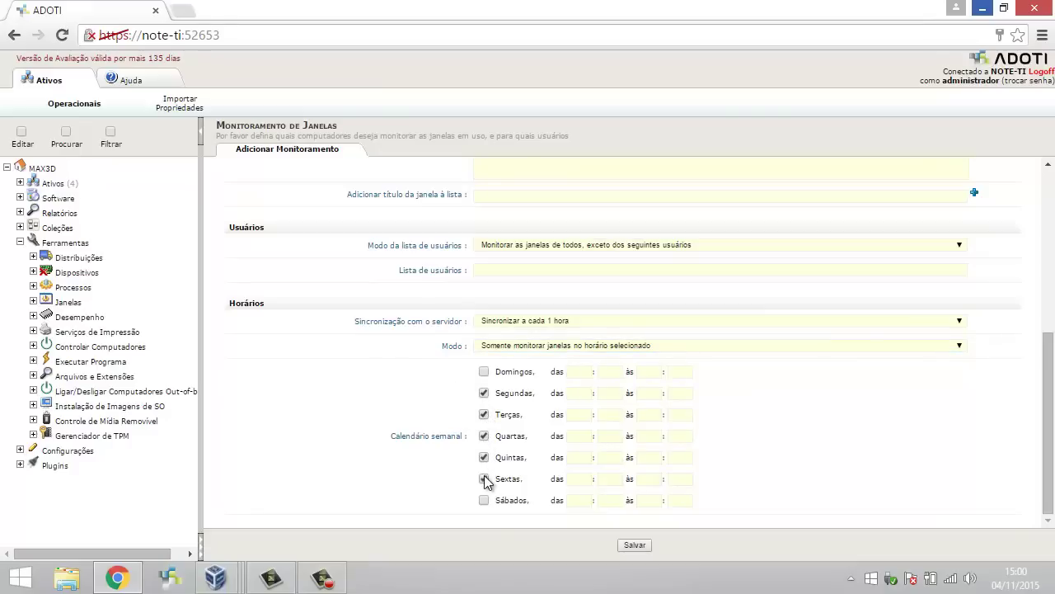
# Step: Set the hours 08:00 to 18:00 for each day from Segundas to Sextas and save the monitoring
pyautogui.click(580, 393)
pyautogui.write('08001800')
pyautogui.press('Tab')
pyautogui.write('08001800')
pyautogui.press('Tab')
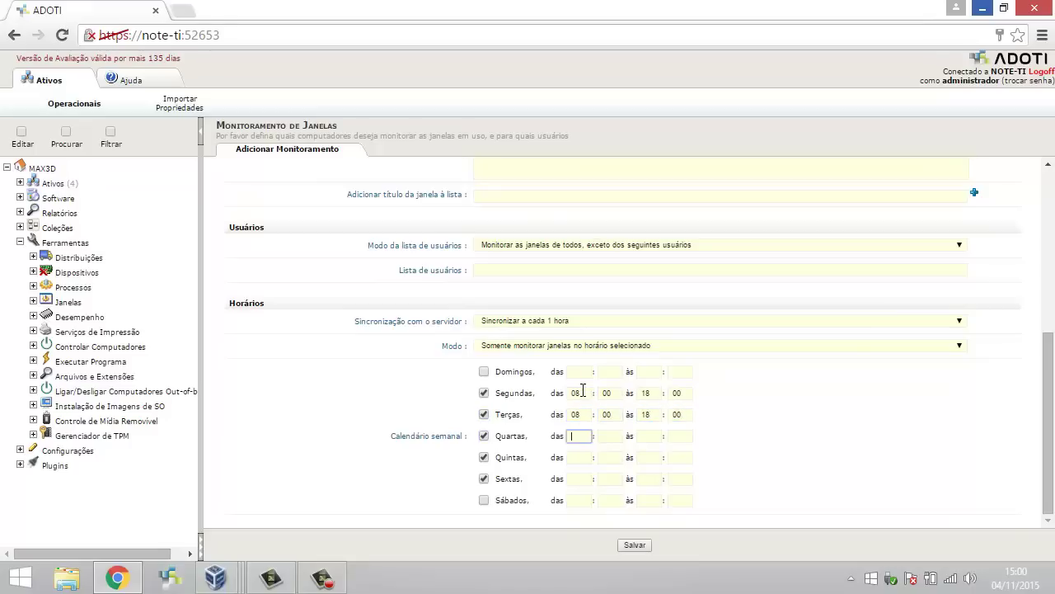
pyautogui.write('0800')
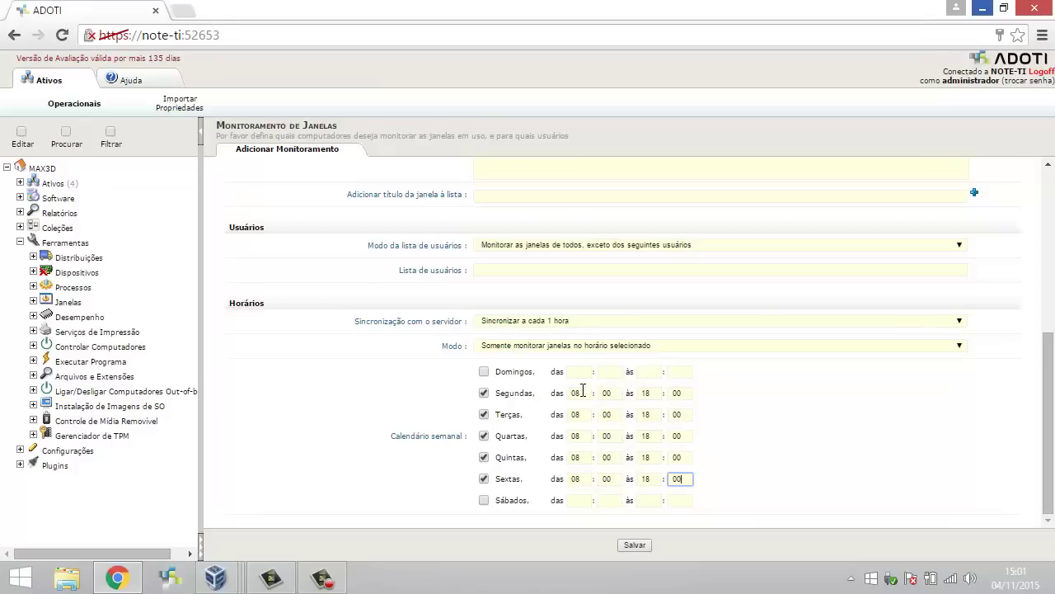
pyautogui.click(681, 458)
pyautogui.click(683, 439)
pyautogui.click(636, 548)
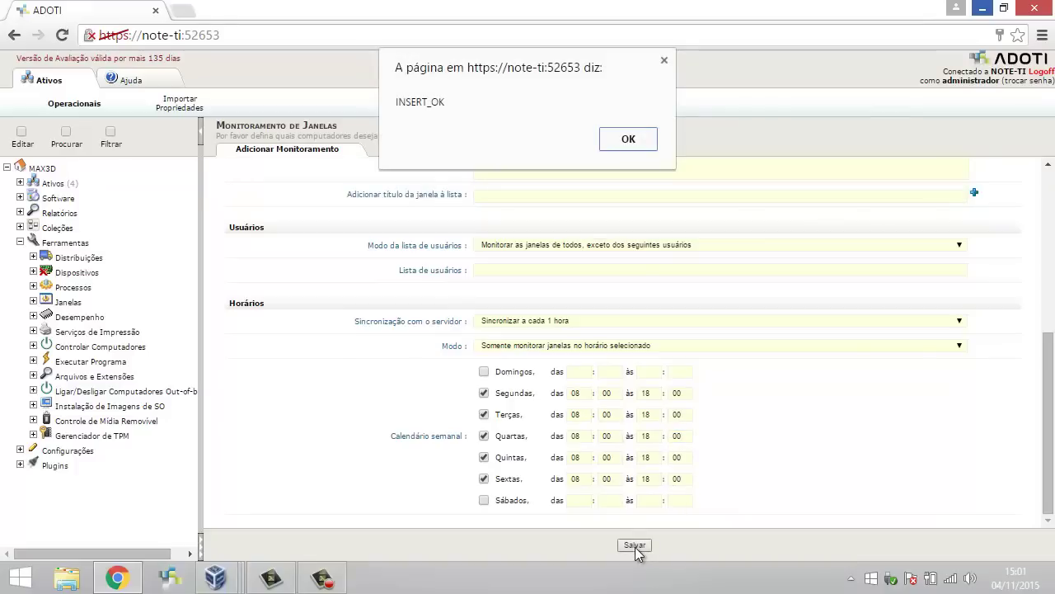
pyautogui.click(629, 139)
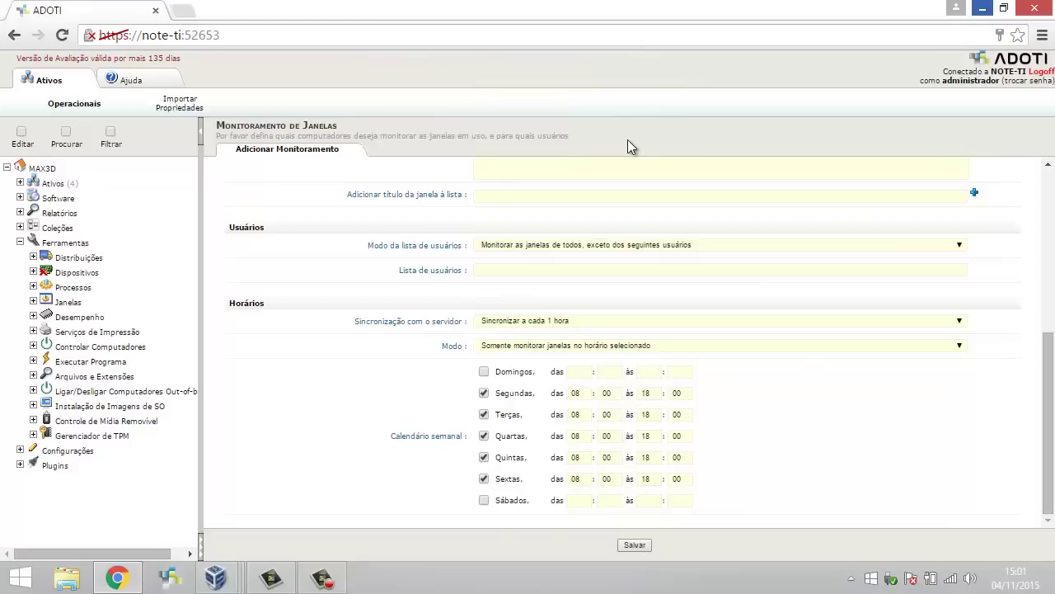
# Step: Open the saved Redes Sociais monitoring under Janelas and check its window list, user and schedule settings
pyautogui.click(33, 302)
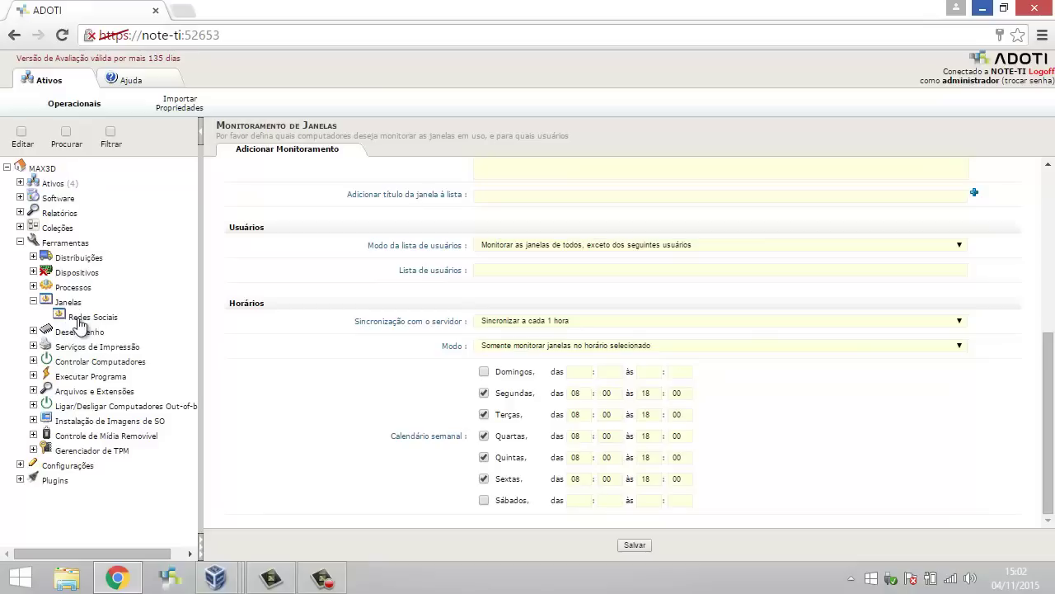
pyautogui.click(33, 302)
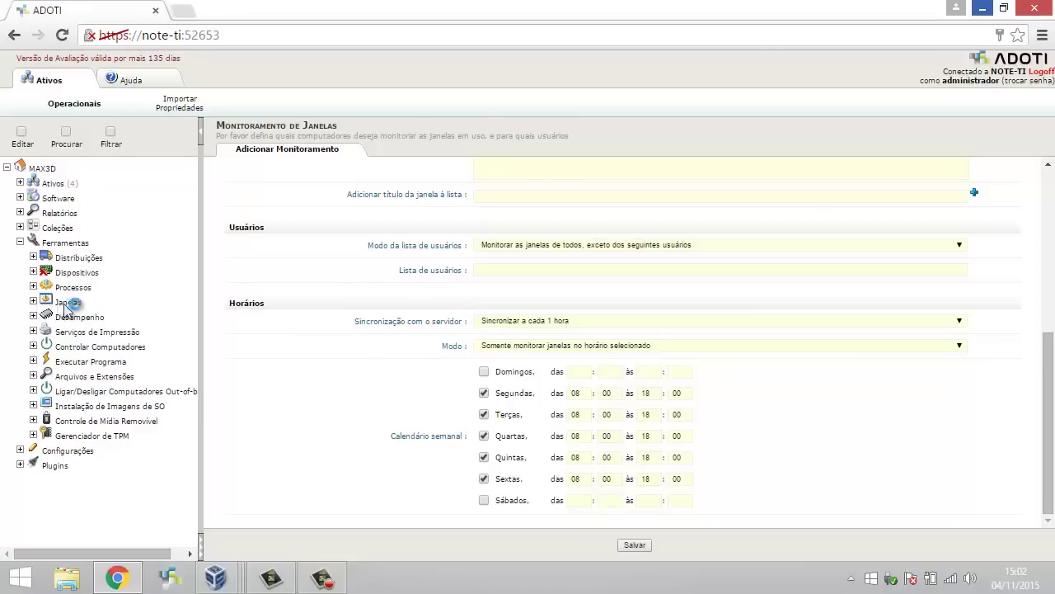
pyautogui.click(33, 302)
pyautogui.click(82, 318)
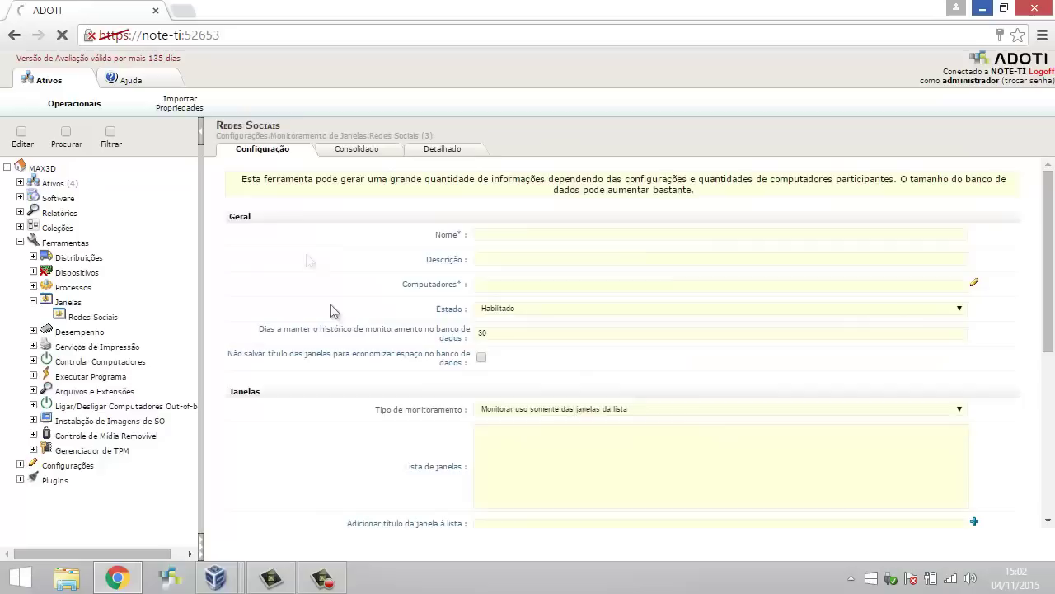
pyautogui.scroll(-3, 396, 294)
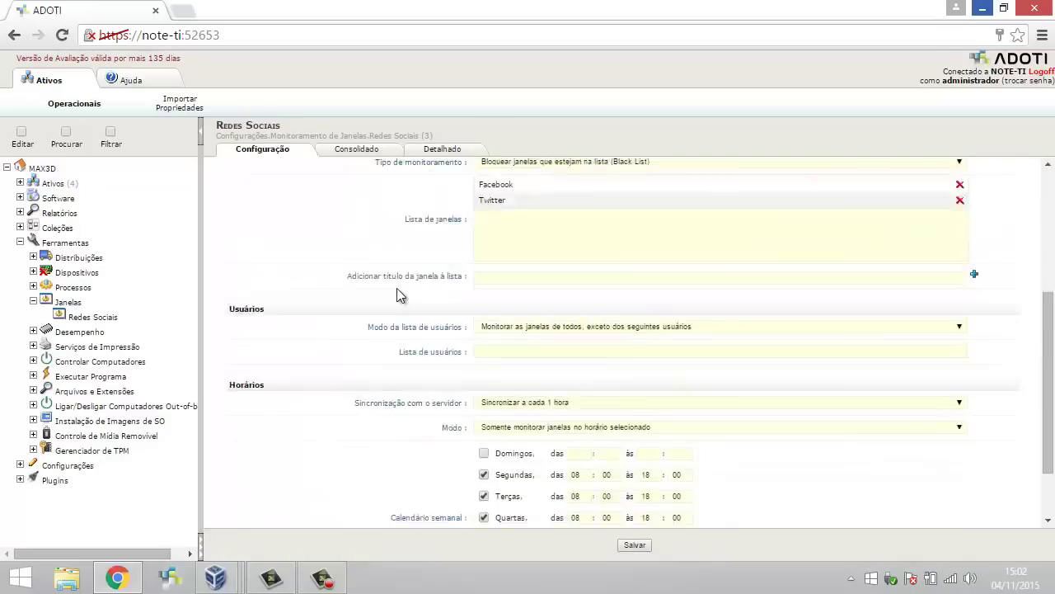
# Step: Review the remaining schedule and general settings of the Redes Sociais monitoring and toggle the tree's edit mode on and off
pyautogui.scroll(-3, 397, 294)
pyautogui.scroll(6, 396, 290)
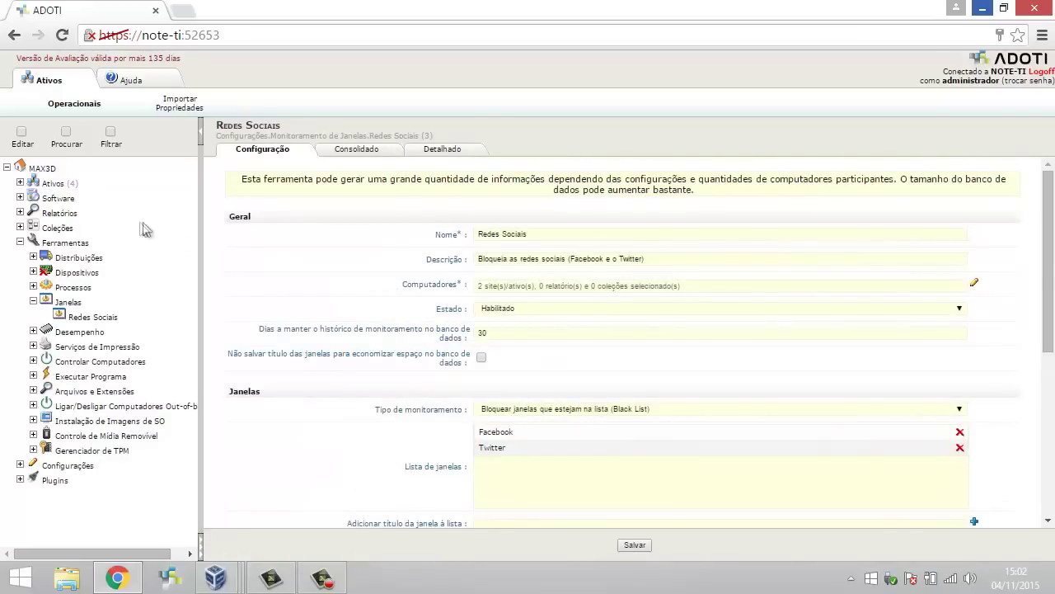
pyautogui.click(22, 134)
pyautogui.click(22, 135)
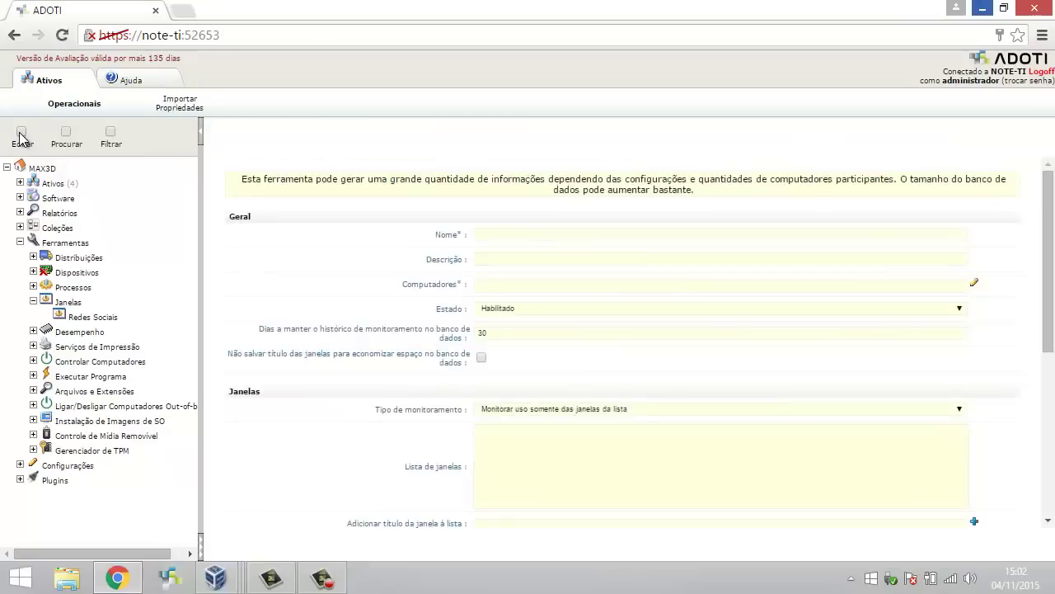
# Step: Reopen the Janelas branch and view the actions offered for the Redes Sociais configuration, including Notificar Computadores Agora
pyautogui.click(34, 301)
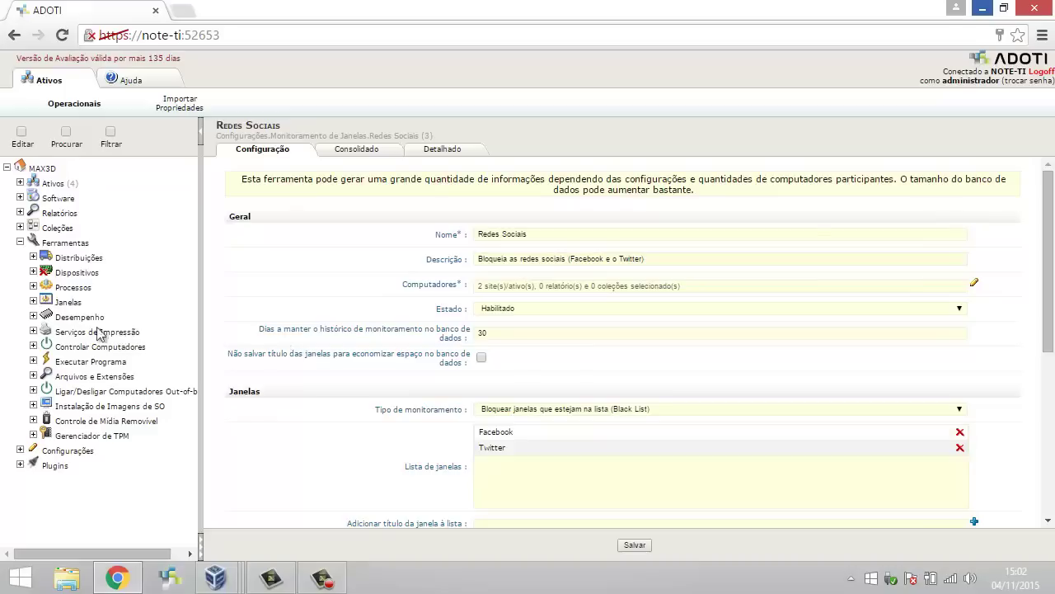
pyautogui.click(34, 302)
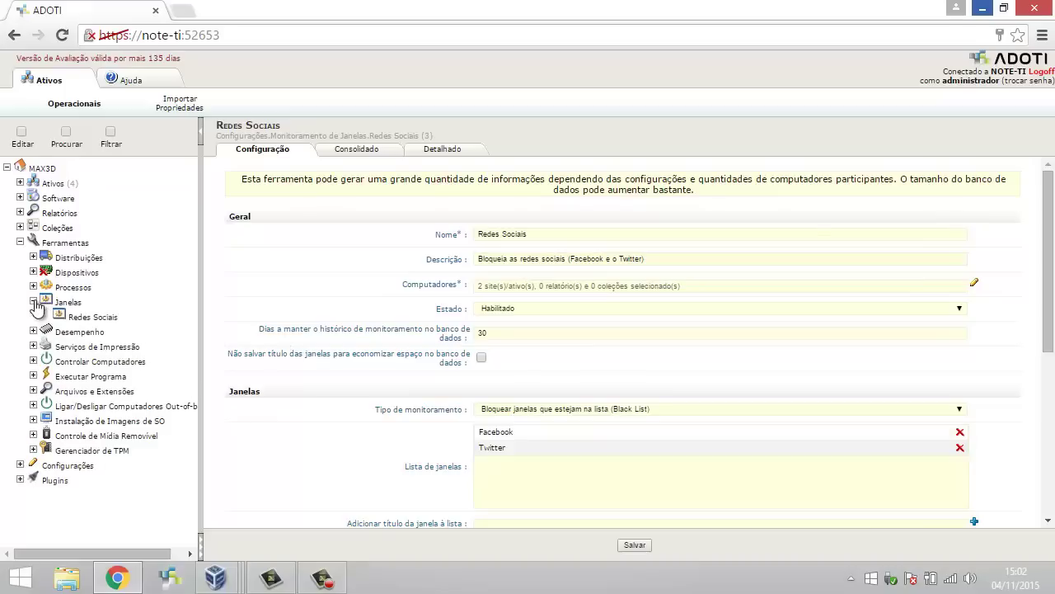
pyautogui.rightClick(86, 323)
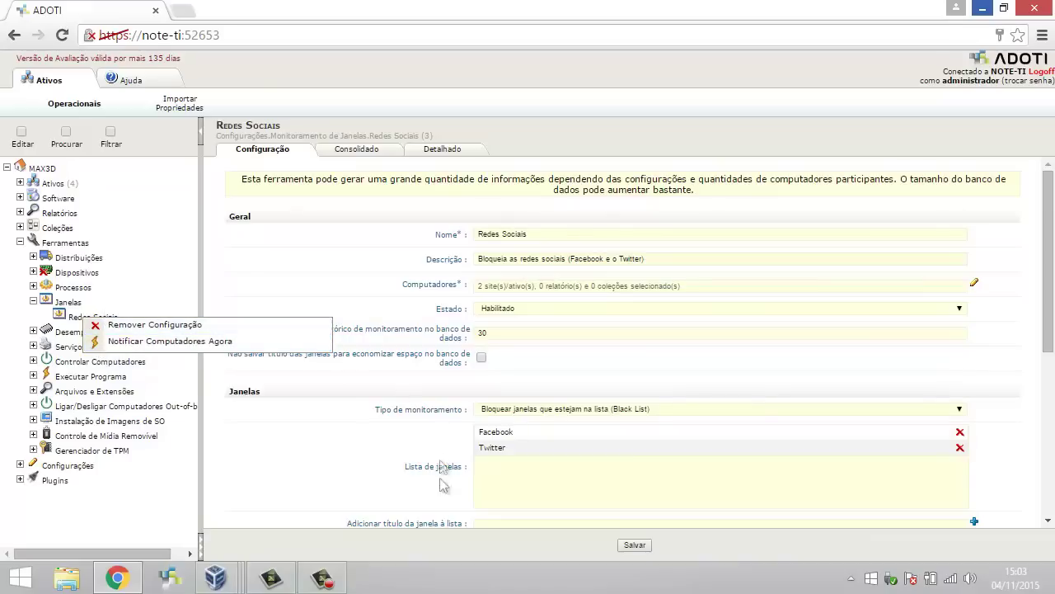
pyautogui.click(611, 542)
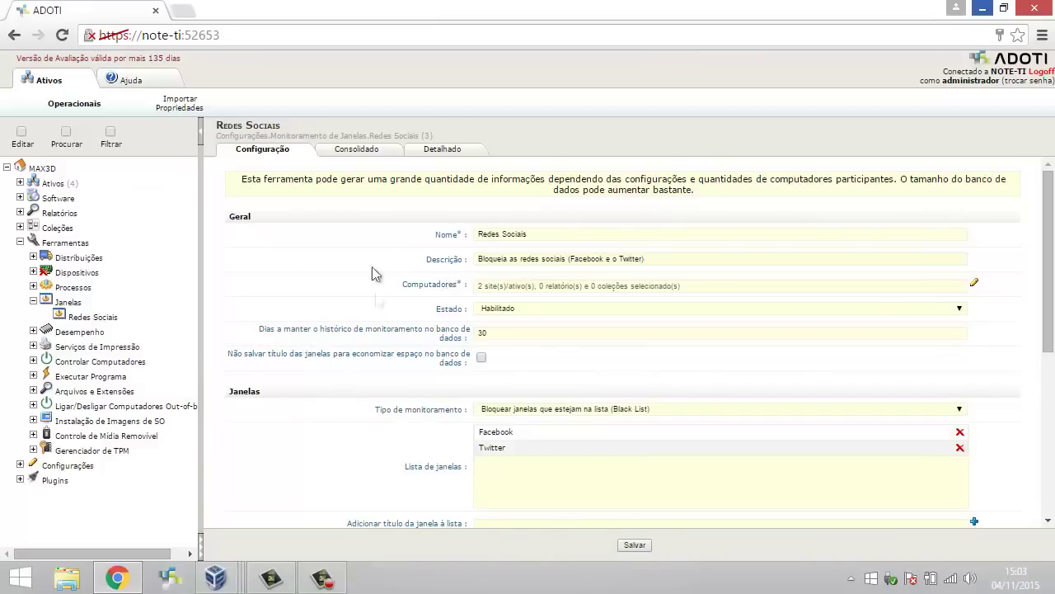
pyautogui.rightClick(81, 318)
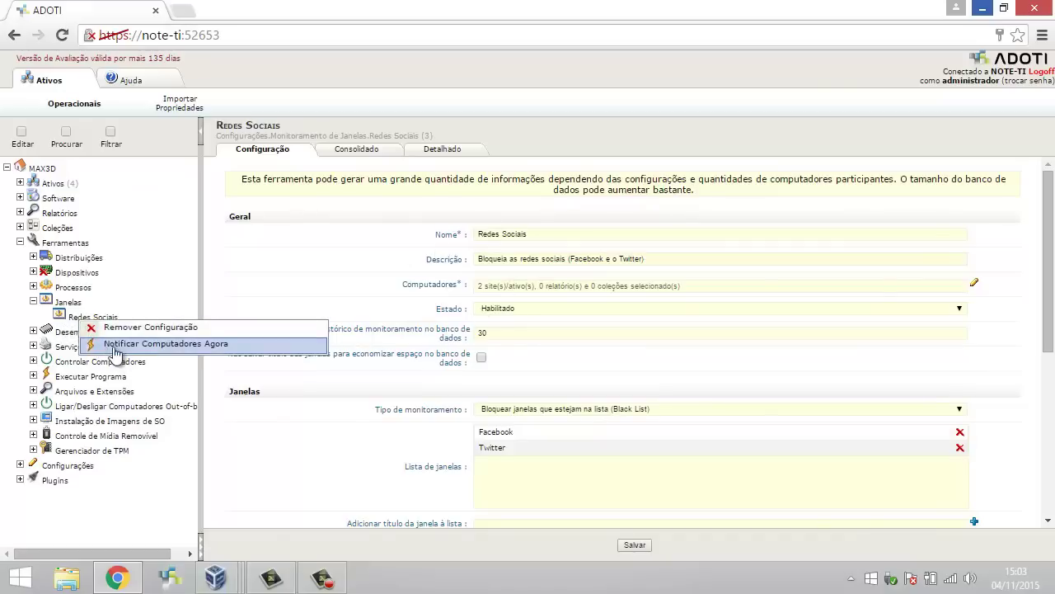
pyautogui.click(170, 487)
pyautogui.click(33, 302)
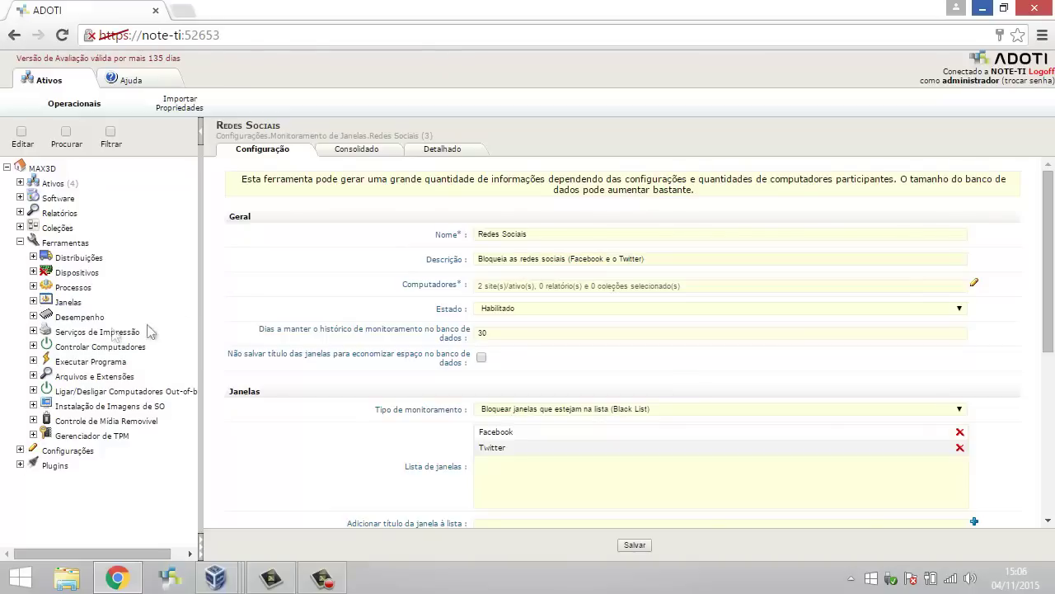
pyautogui.click(33, 302)
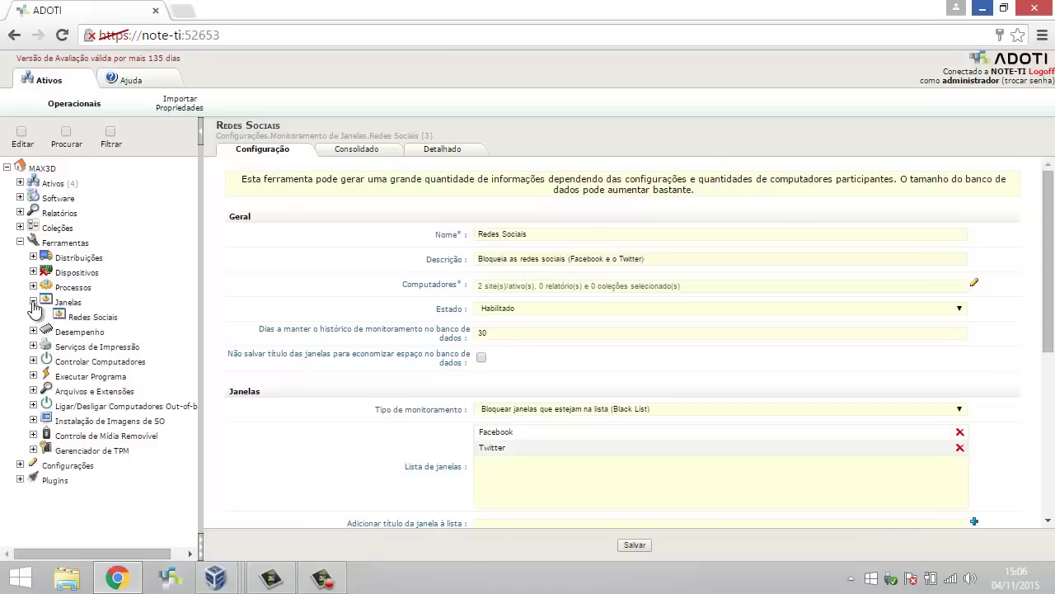
pyautogui.click(33, 301)
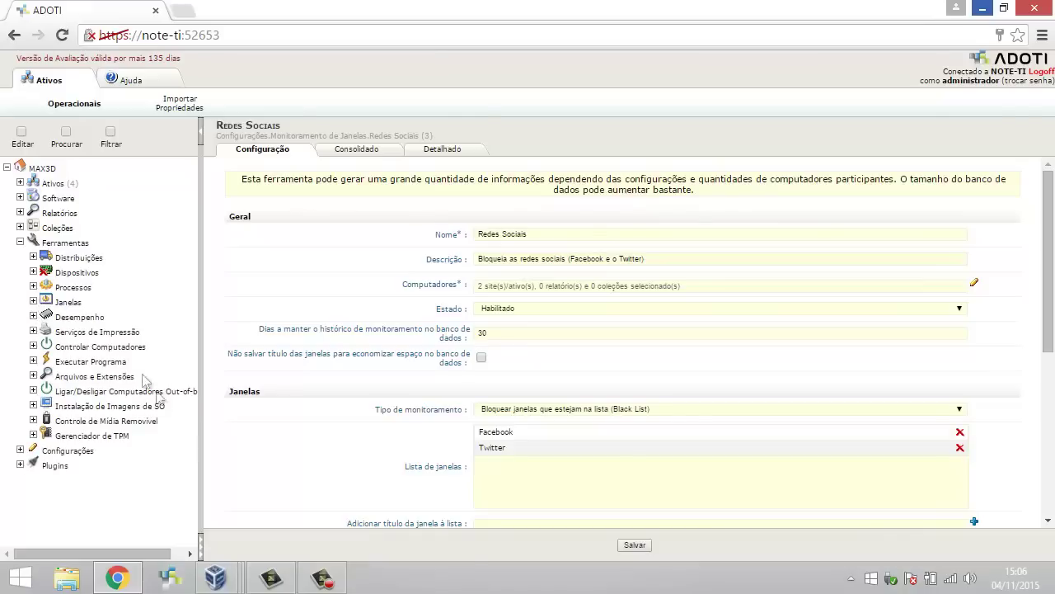
# Step: Switch to the TI-01 virtual machine, test the block by opening facebook.com.br in Chrome, and dismiss the notice
pyautogui.moveTo(216, 582)
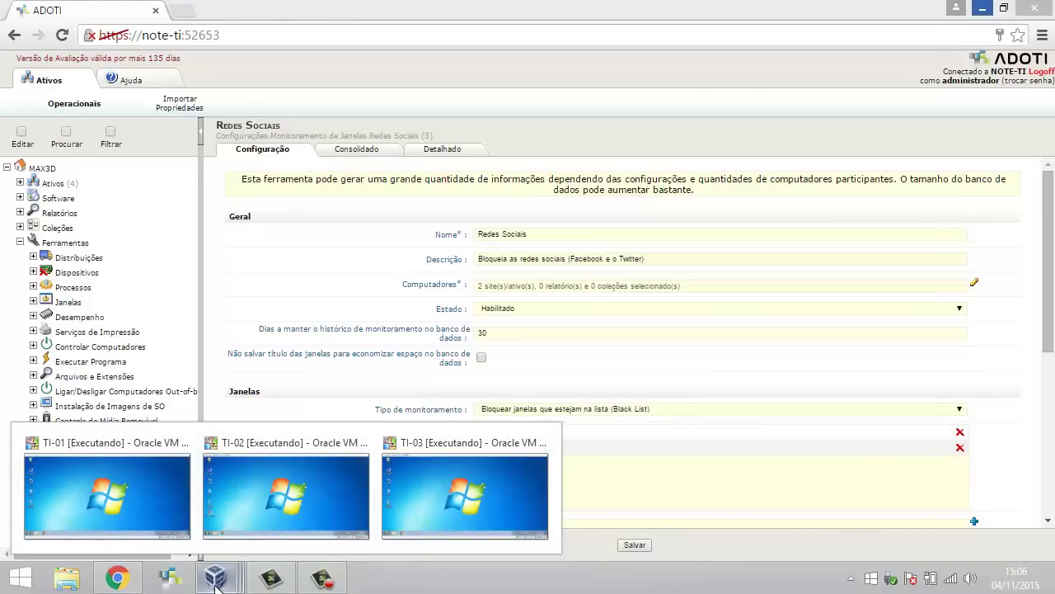
pyautogui.moveTo(142, 492)
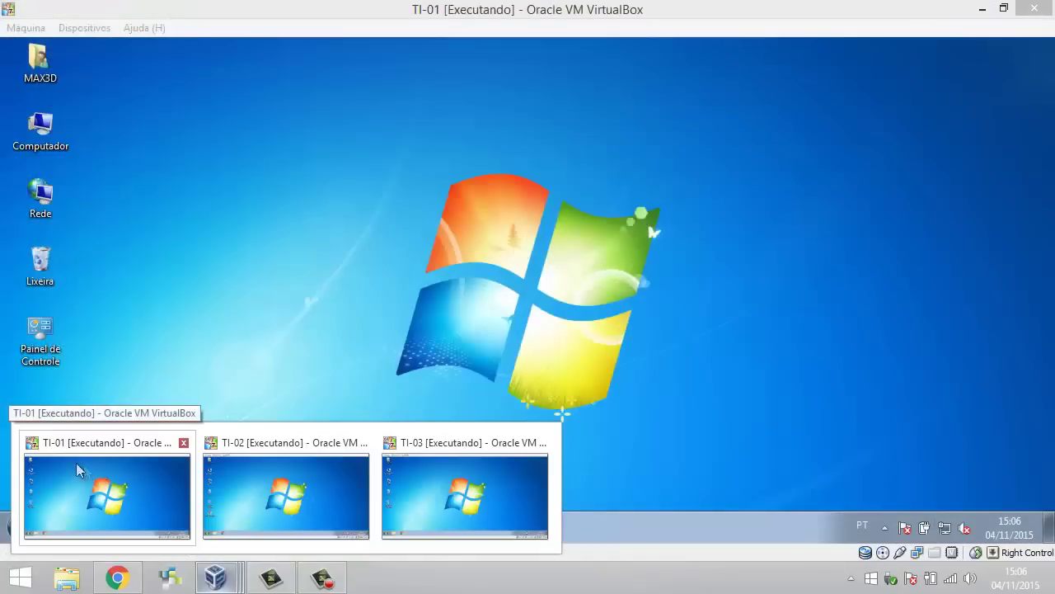
pyautogui.click(136, 492)
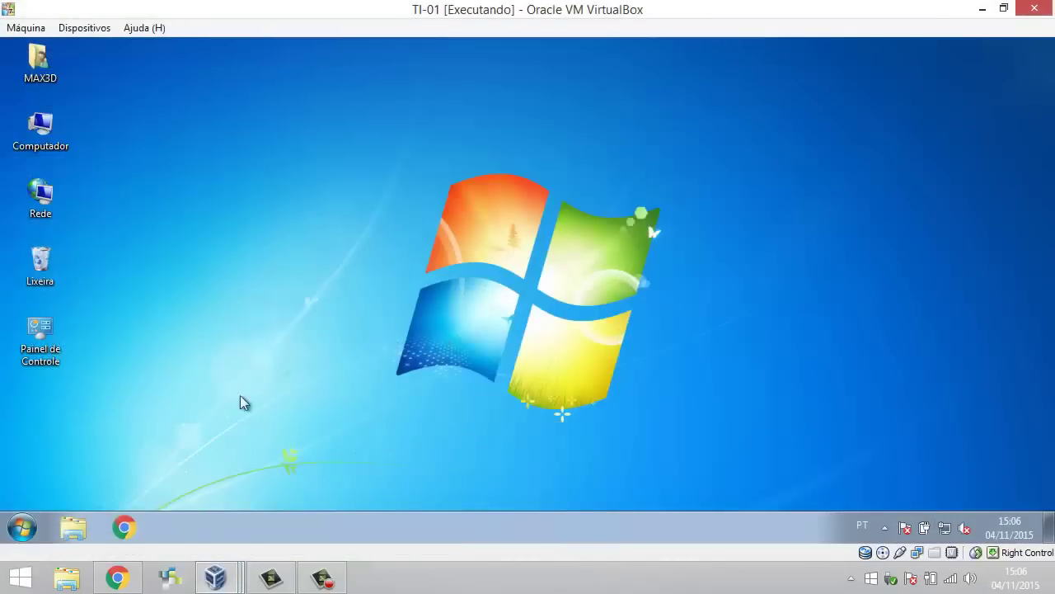
pyautogui.click(124, 527)
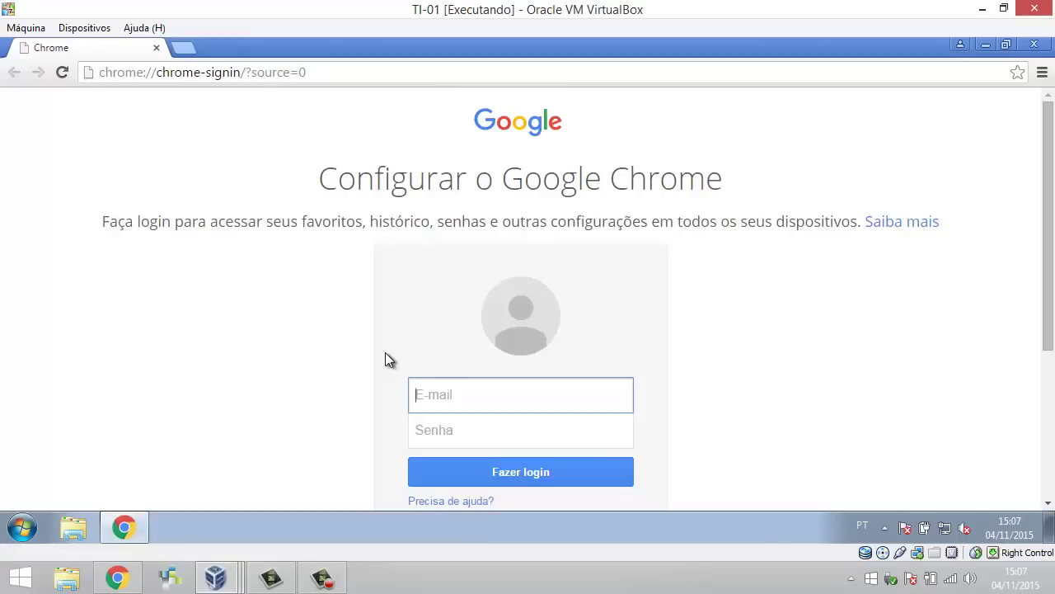
pyautogui.click(367, 71)
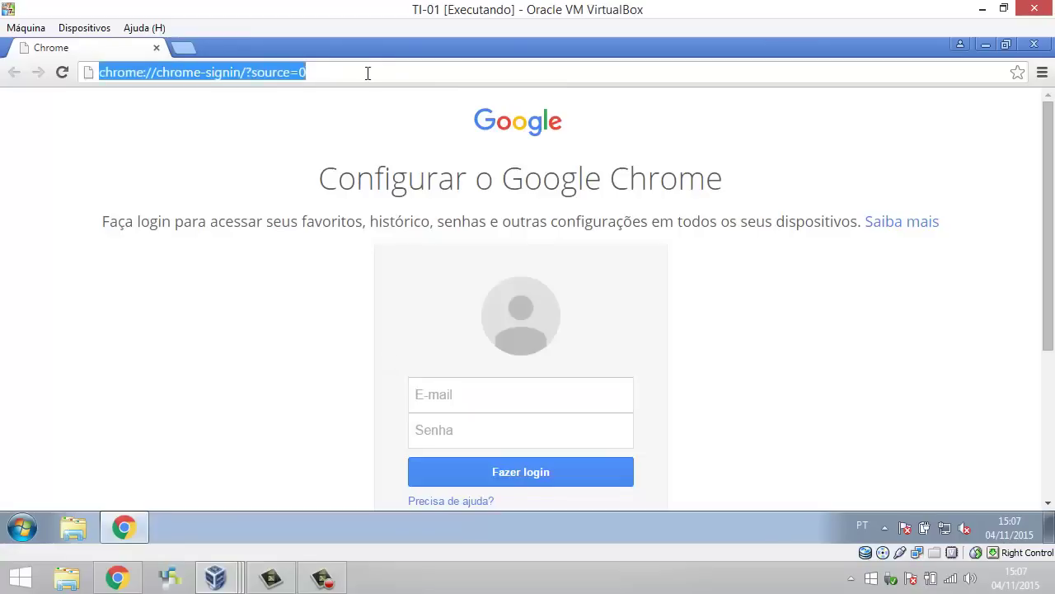
pyautogui.write('facebook.com.br')
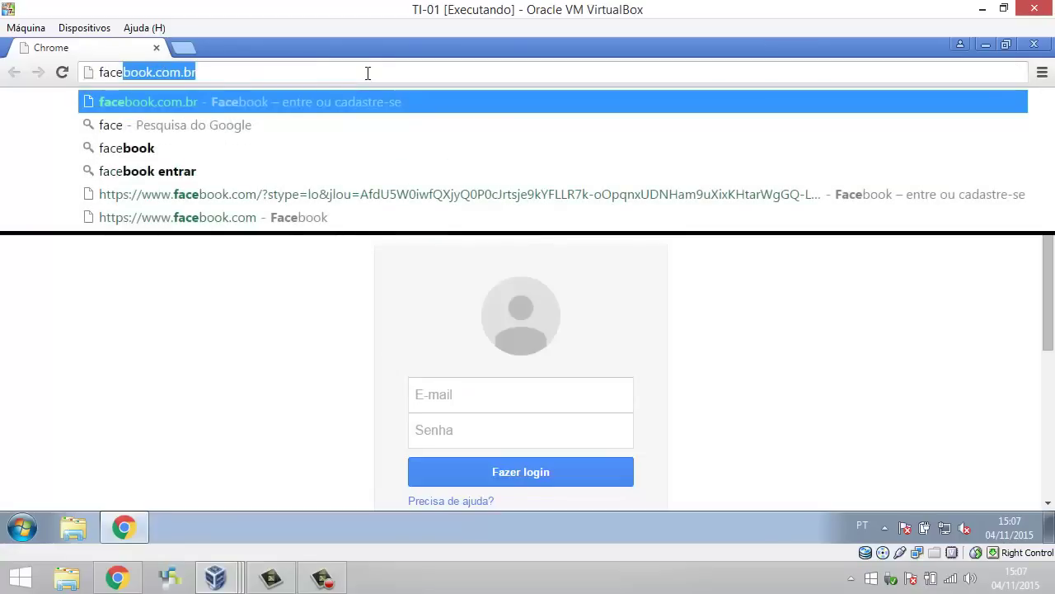
pyautogui.press('Return')
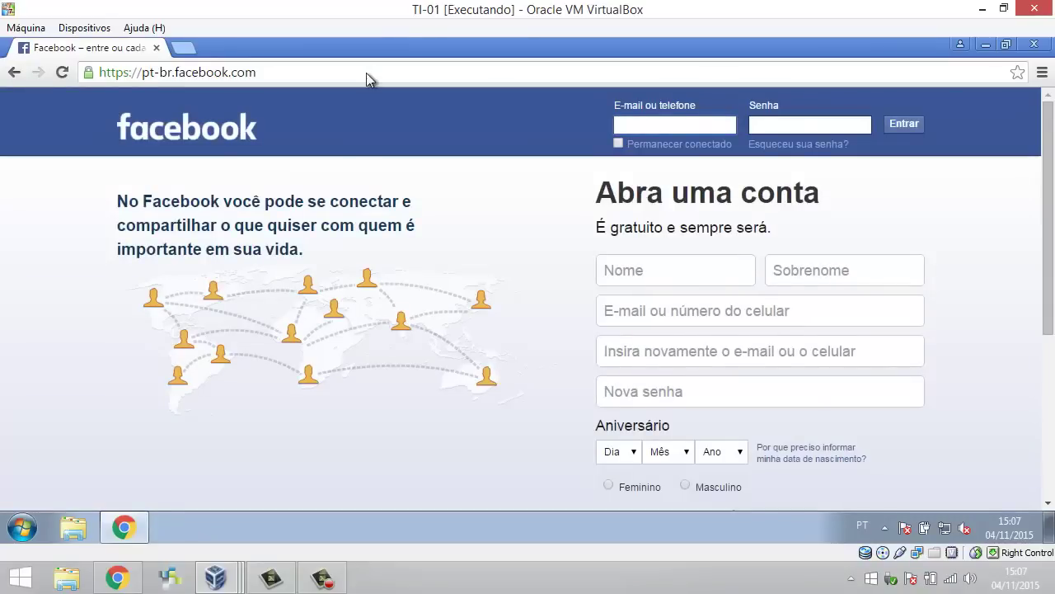
pyautogui.hotkey('alt', 'F4')
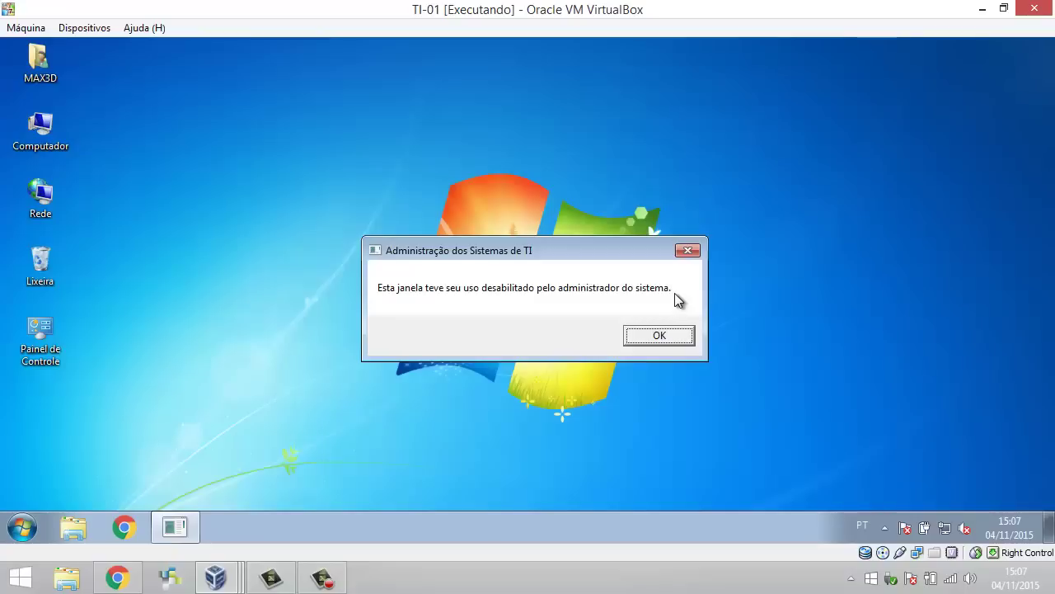
pyautogui.click(652, 338)
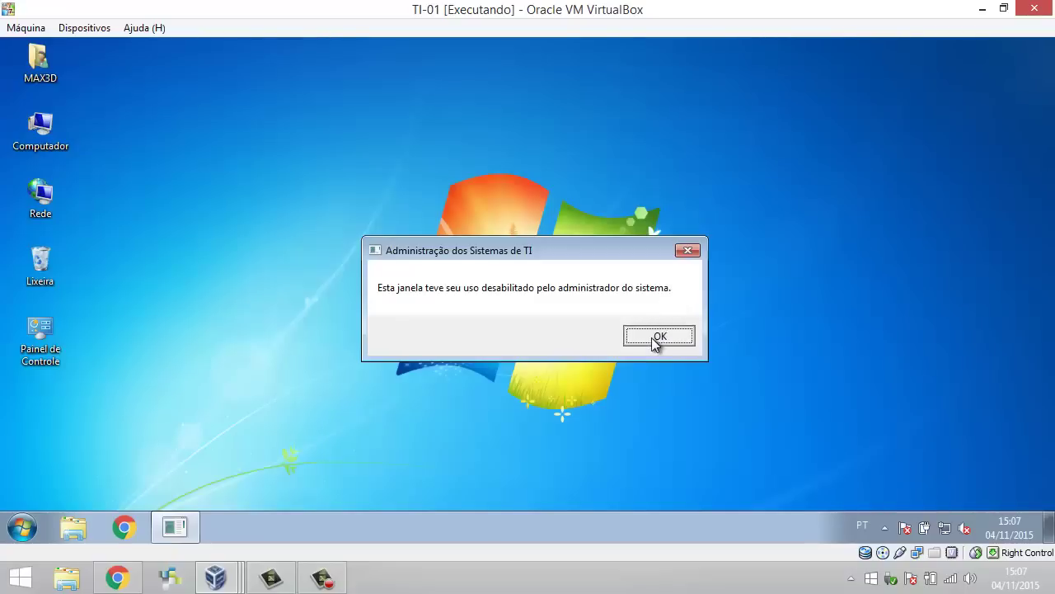
# Step: Restart Chrome on TI-01, test the block by opening twitter.com.br, and dismiss the notice
pyautogui.click(132, 521)
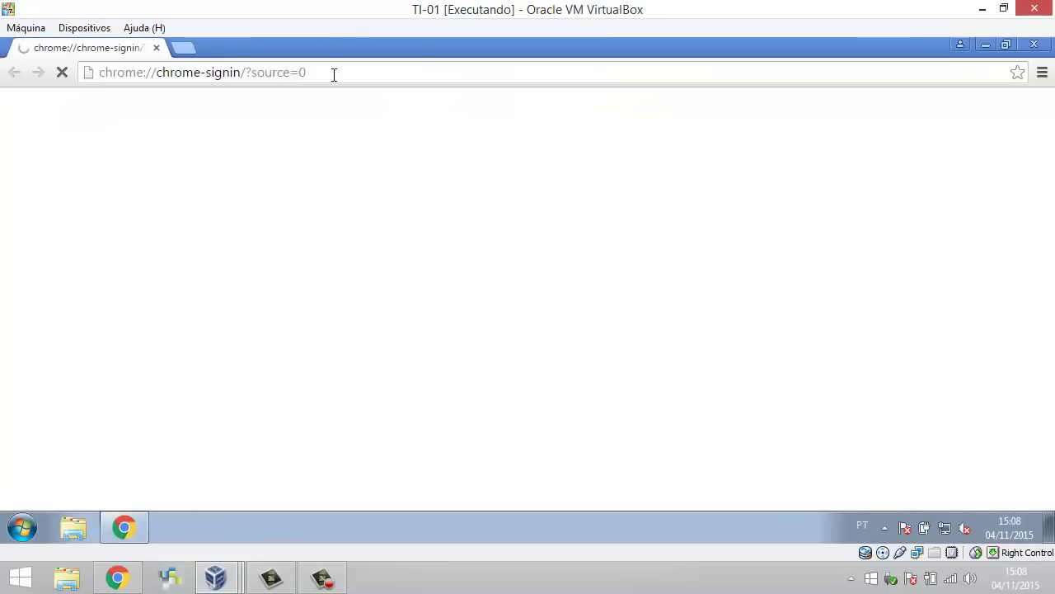
pyautogui.click(334, 74)
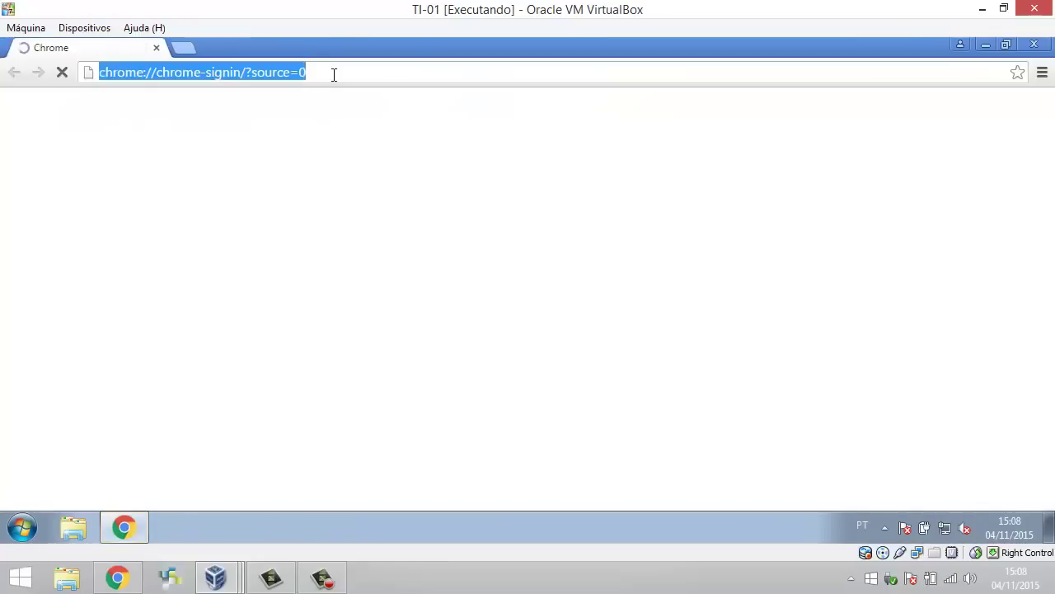
pyautogui.write('te')
pyautogui.press('BackSpace')
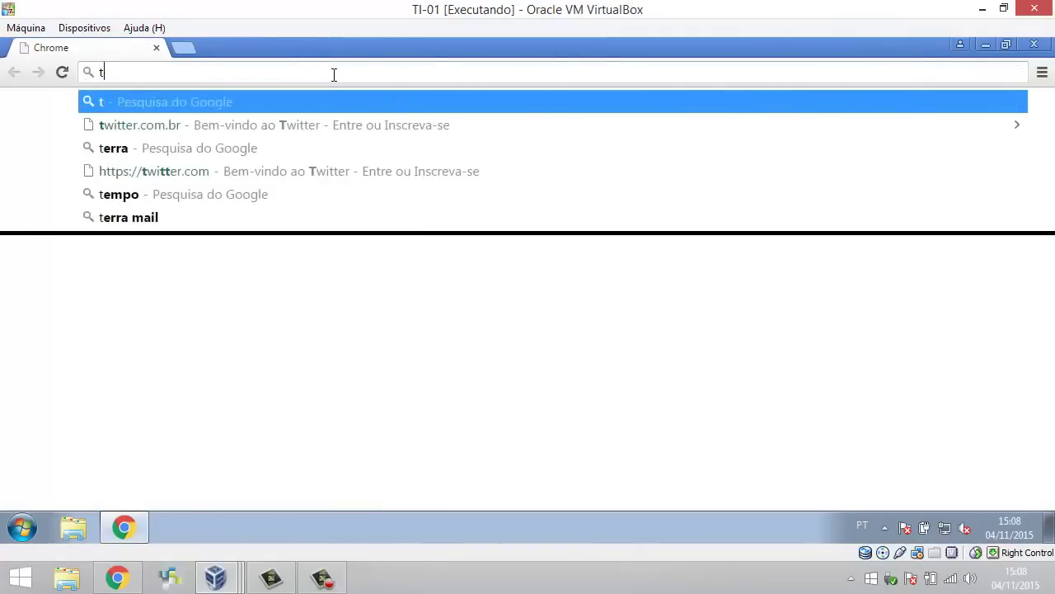
pyautogui.press('Down')
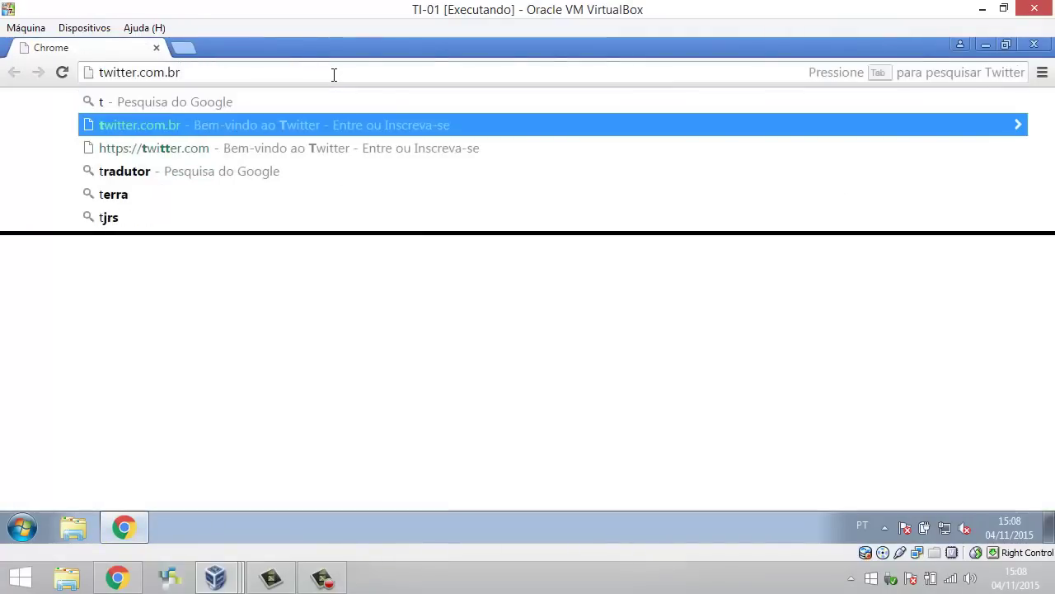
pyautogui.press('Return')
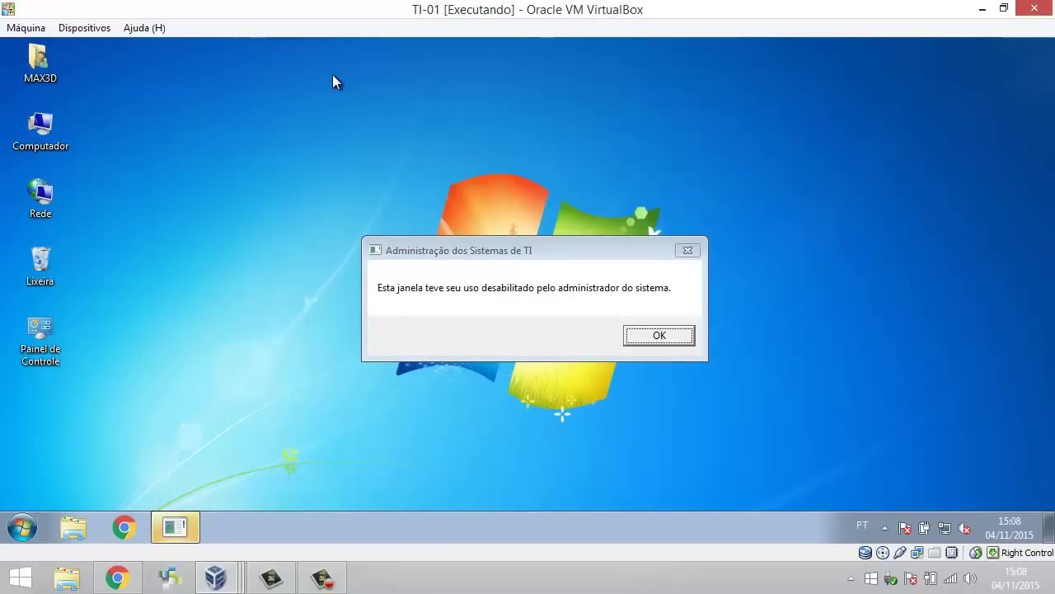
pyautogui.click(688, 335)
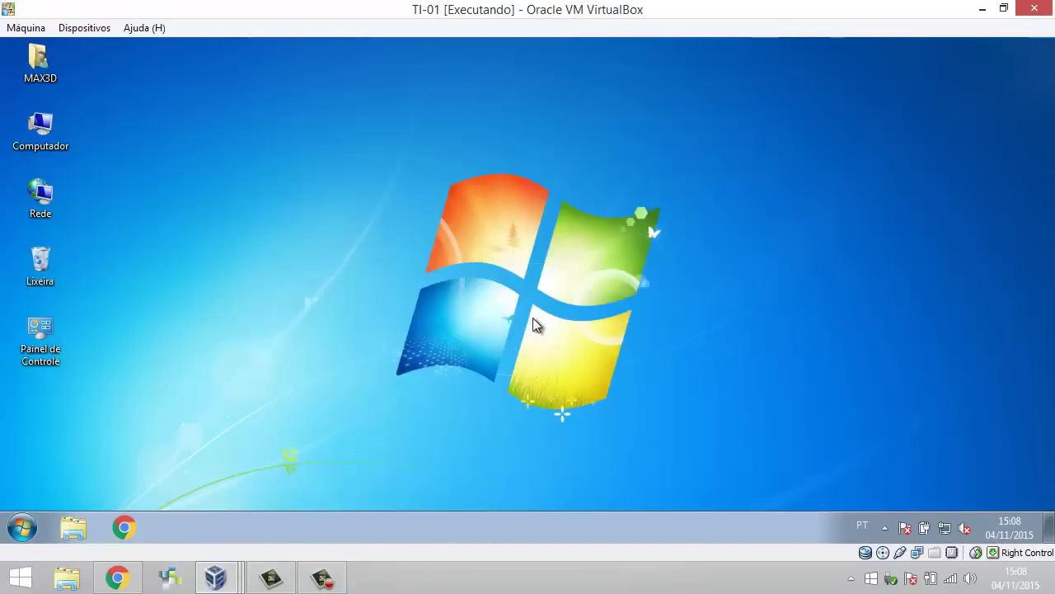
# Step: Switch to the TI-02 virtual machine, test the block by opening facebook.com.br in a maximized Chrome window, and dismiss the notice
pyautogui.click(225, 582)
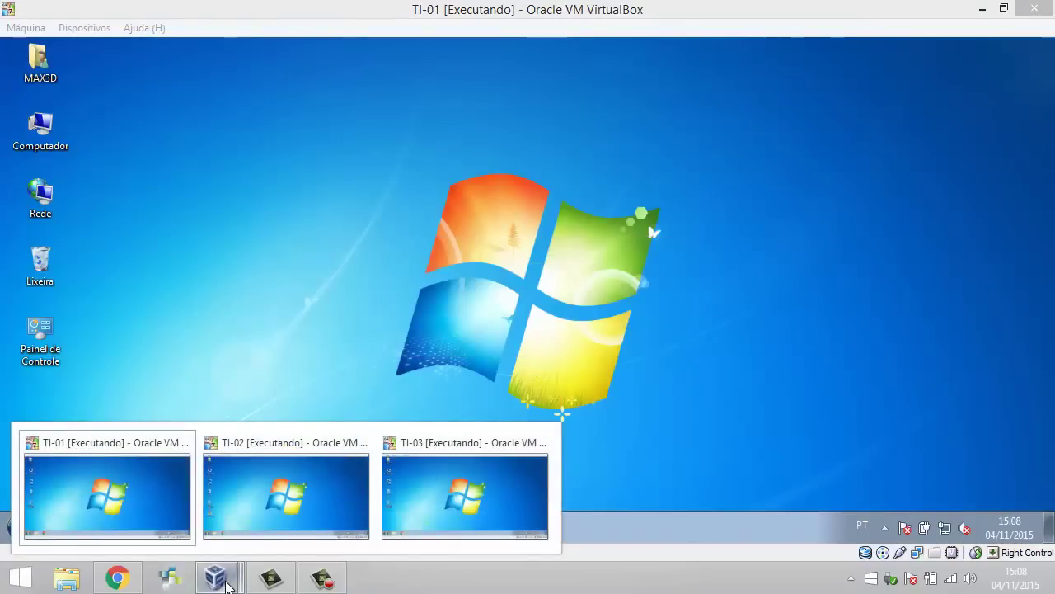
pyautogui.click(278, 493)
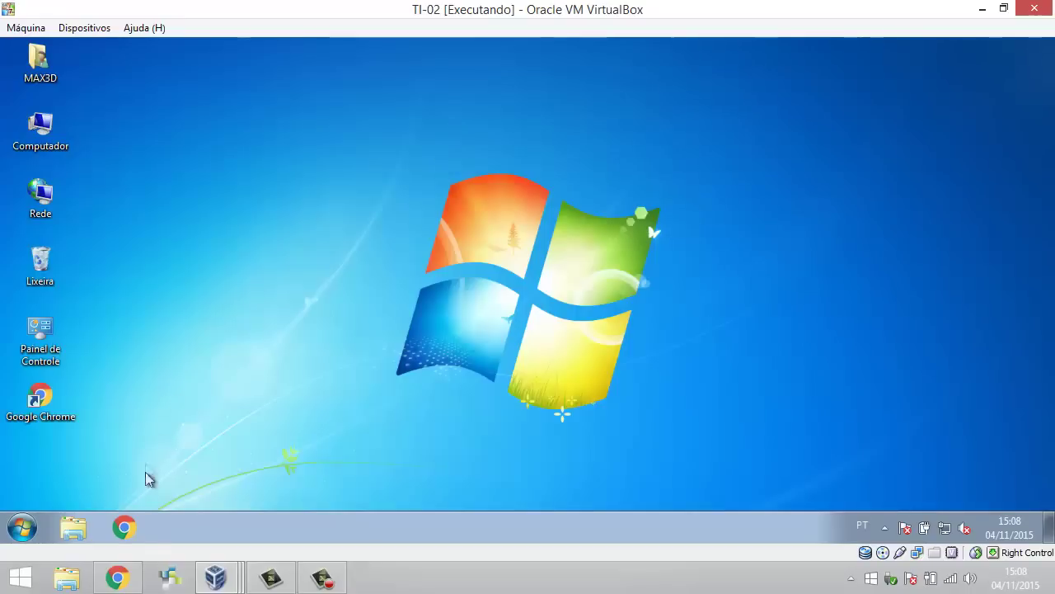
pyautogui.click(124, 527)
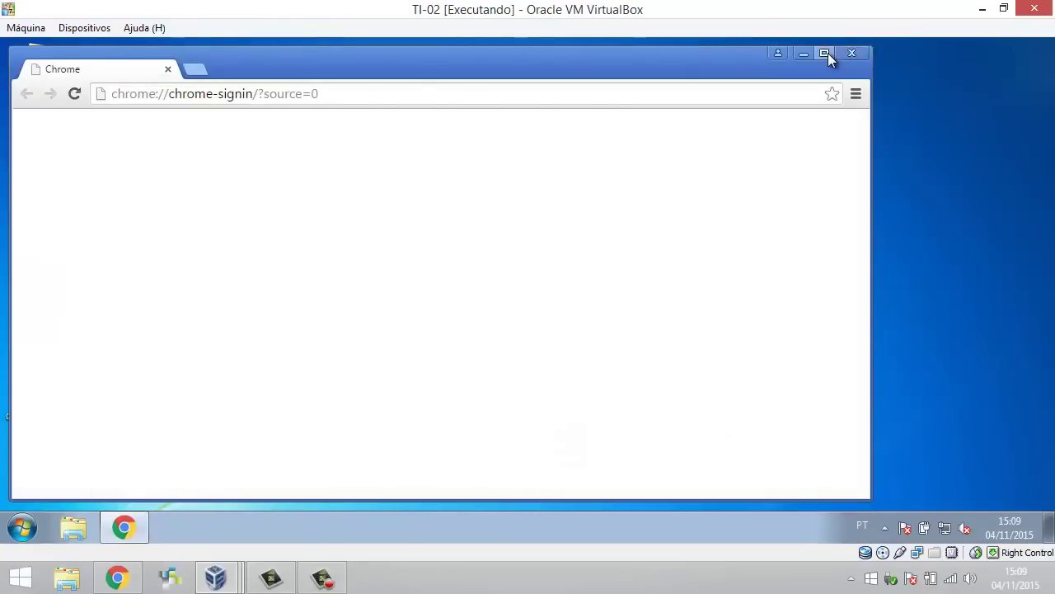
pyautogui.click(826, 54)
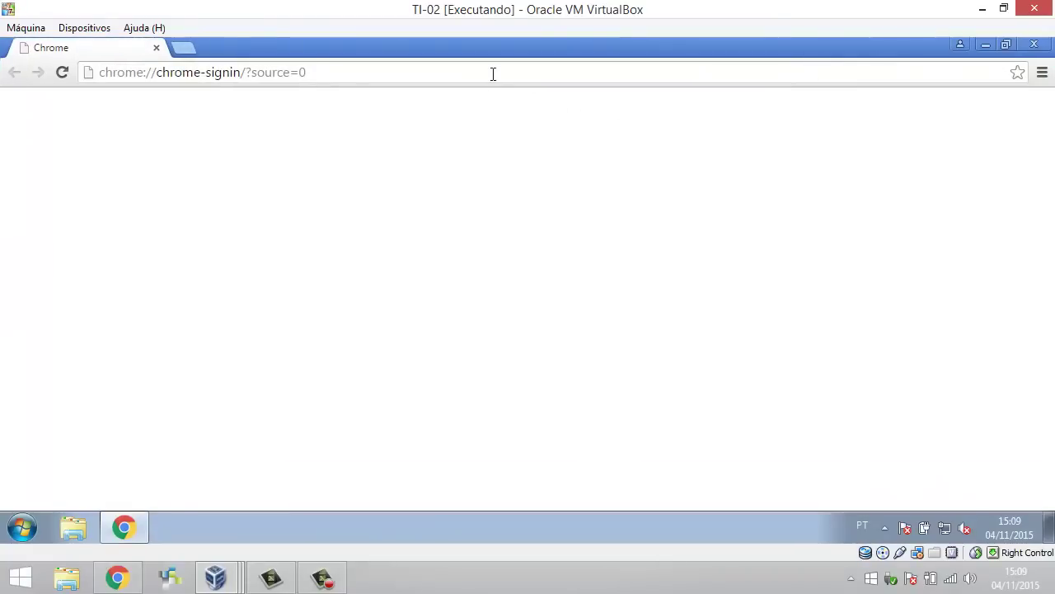
pyautogui.click(493, 74)
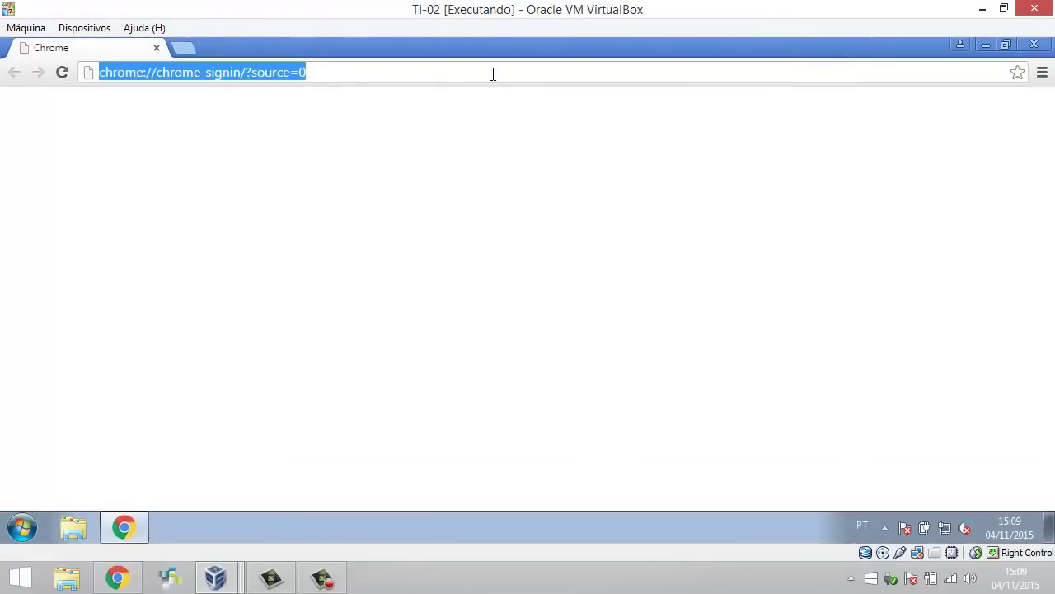
pyautogui.write('facebook.com.br')
pyautogui.press('Return')
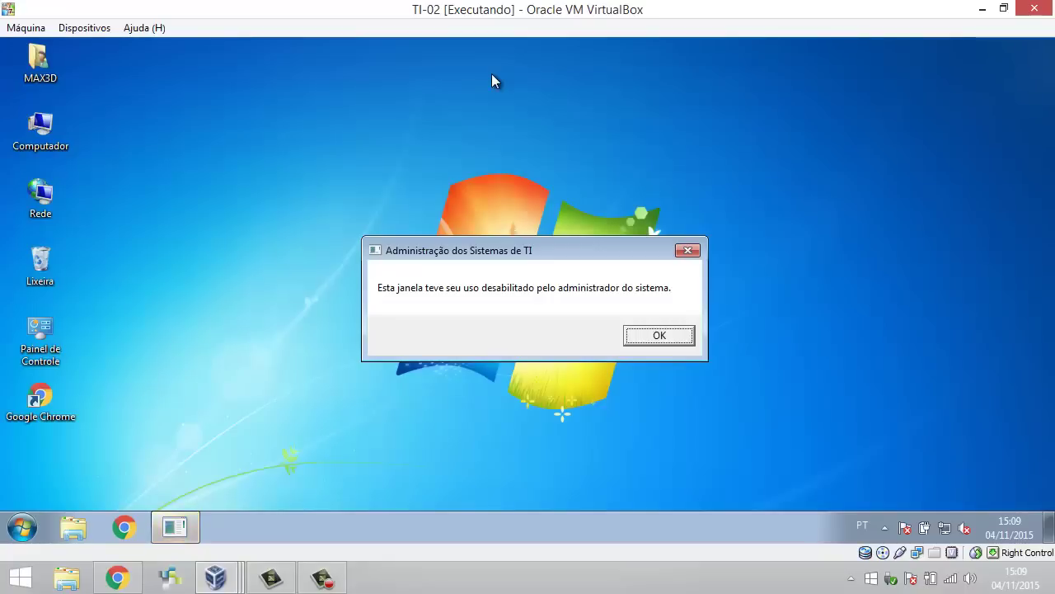
pyautogui.click(641, 338)
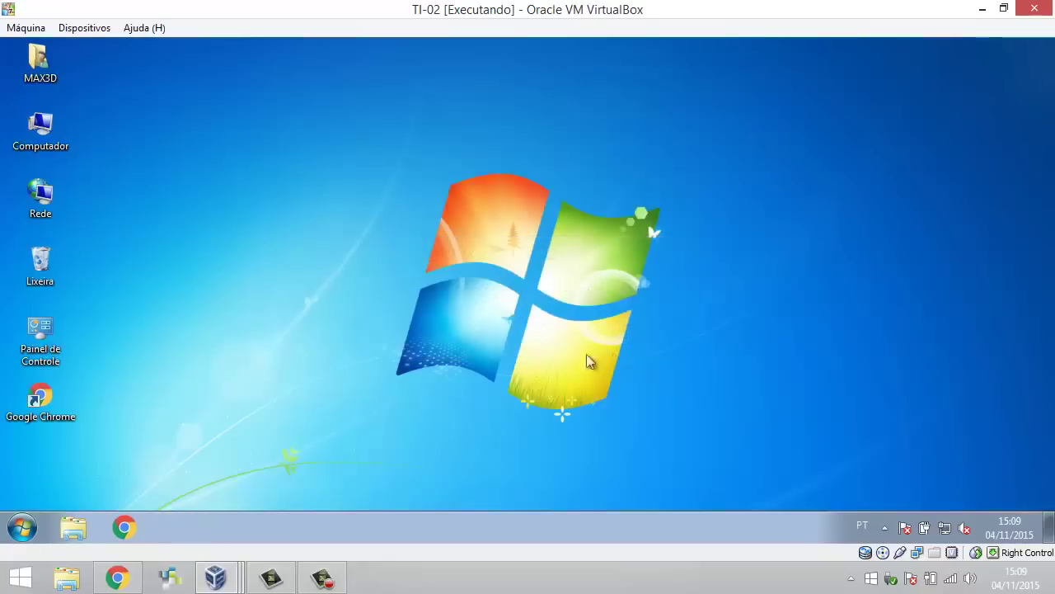
# Step: Switch to the TI-03 virtual machine and test access to facebook.com.br in Chrome
pyautogui.click(215, 578)
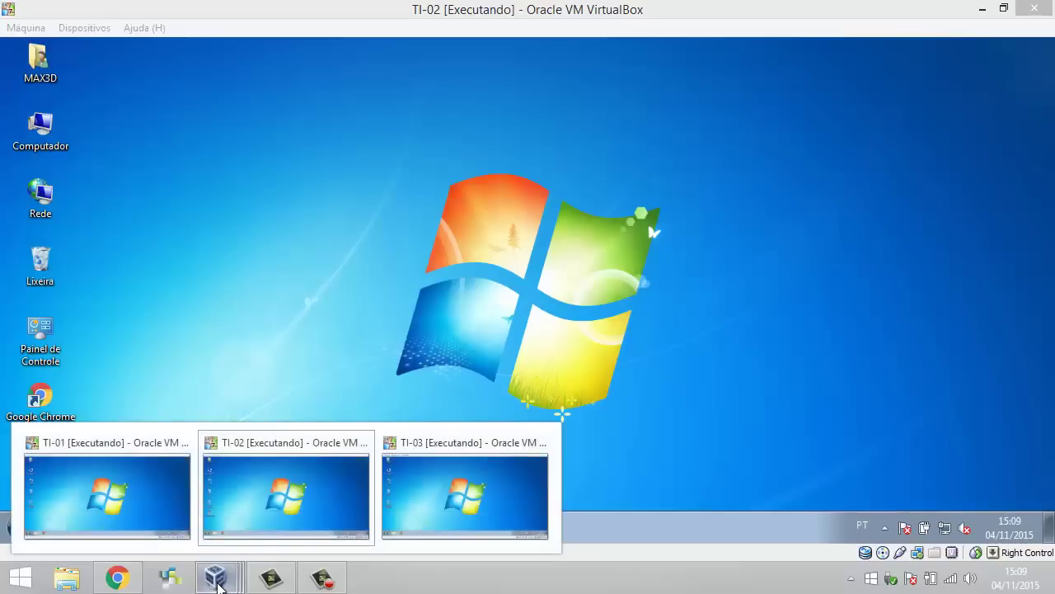
pyautogui.click(483, 497)
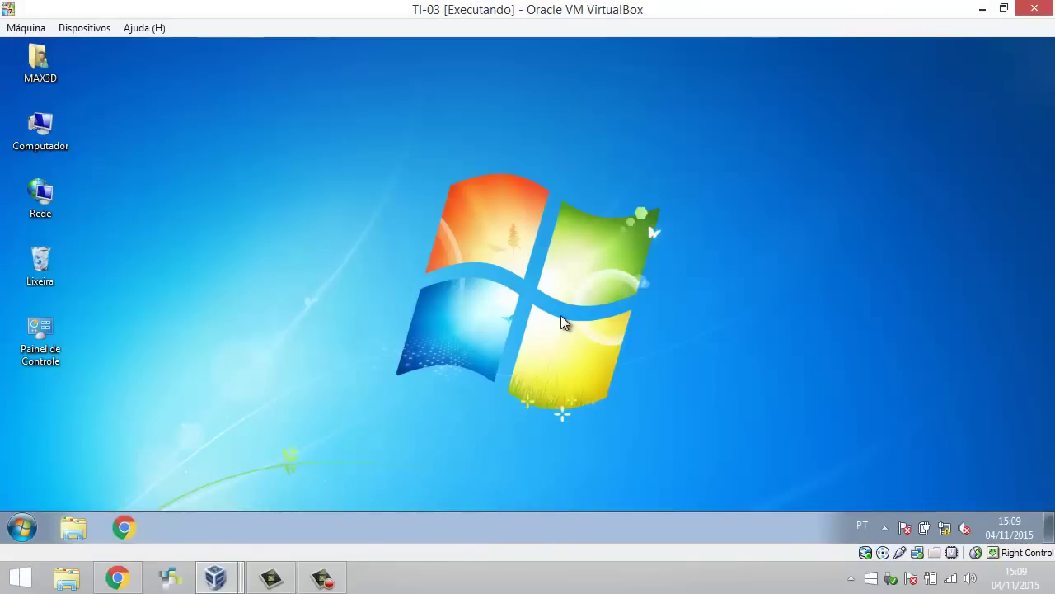
pyautogui.click(124, 529)
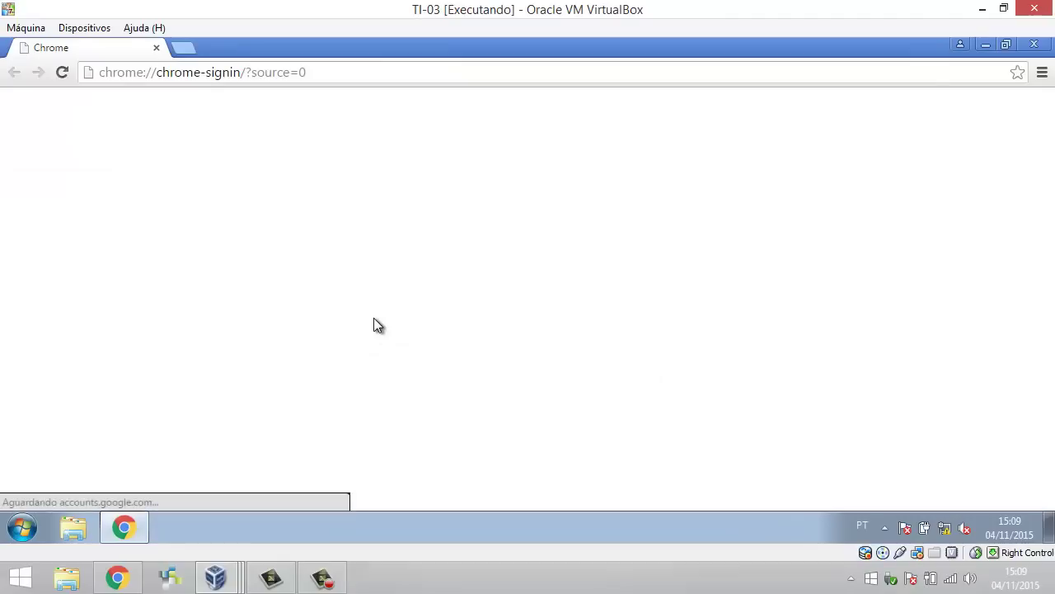
pyautogui.moveTo(215, 577)
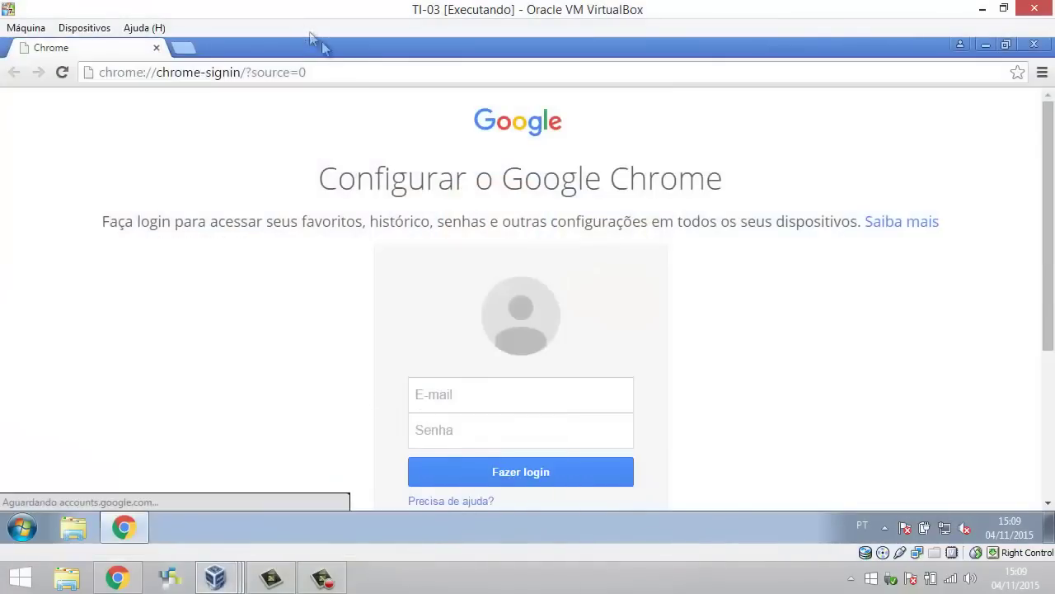
pyautogui.click(340, 66)
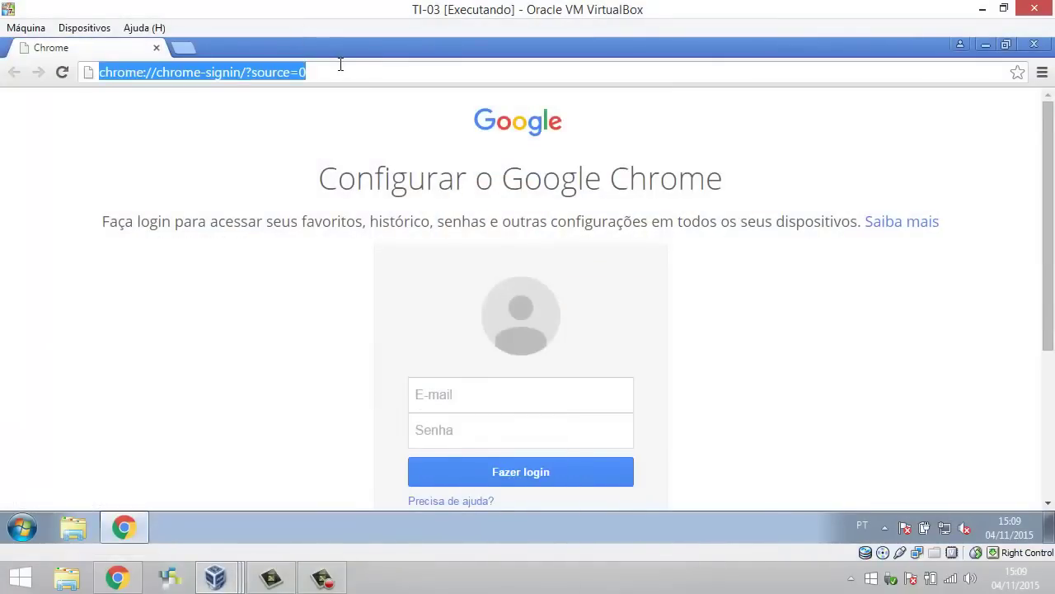
pyautogui.write('face')
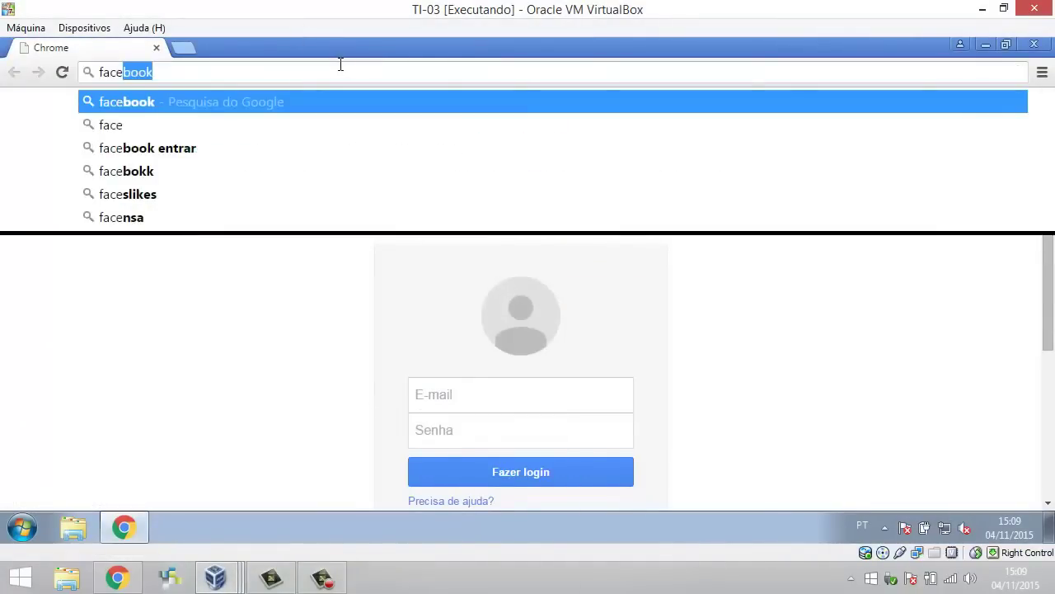
pyautogui.write('book')
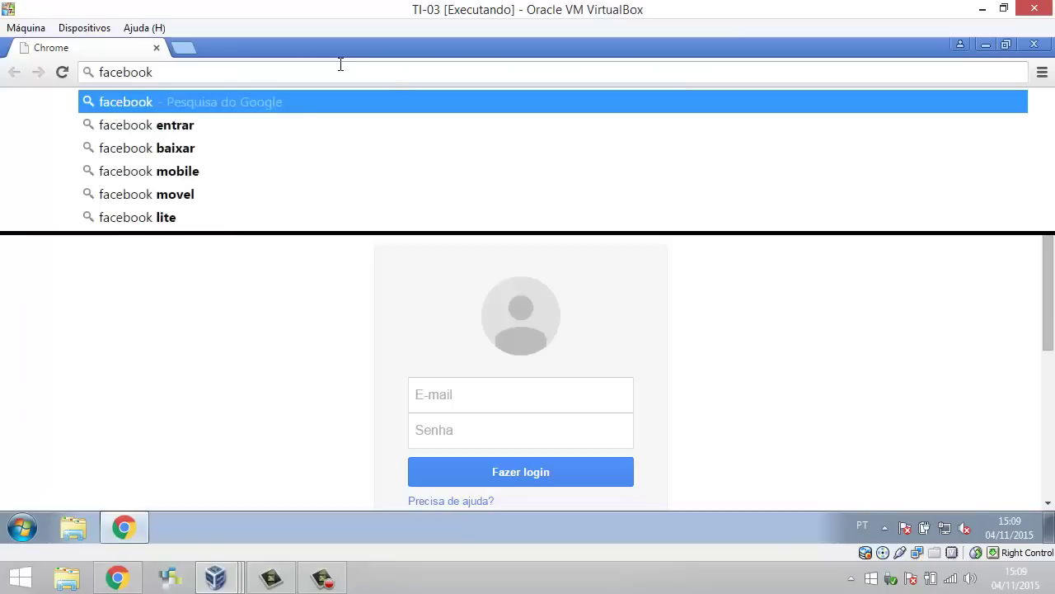
pyautogui.write('.com.br')
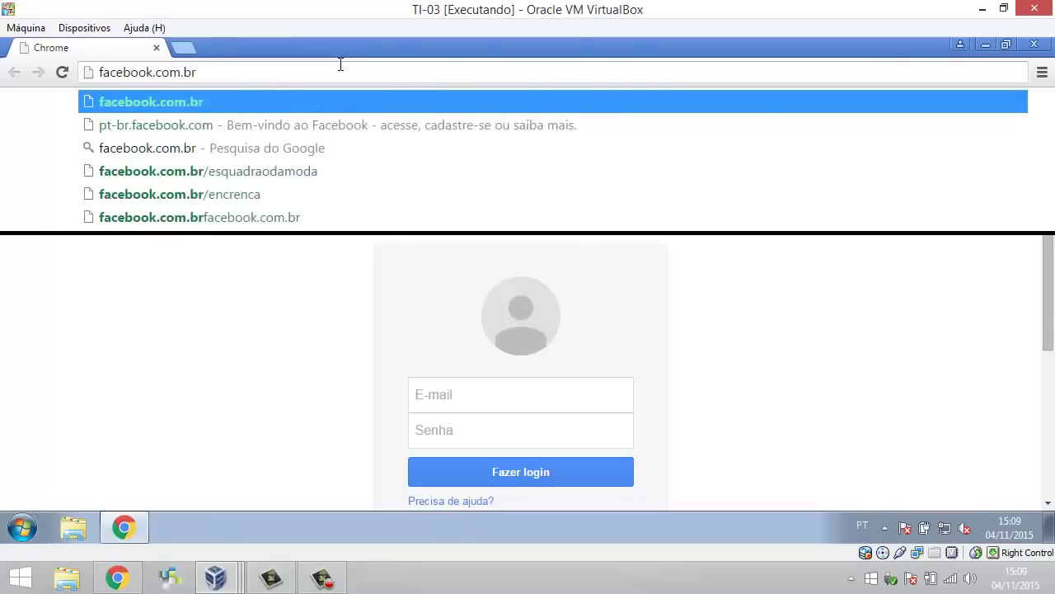
pyautogui.press('Return')
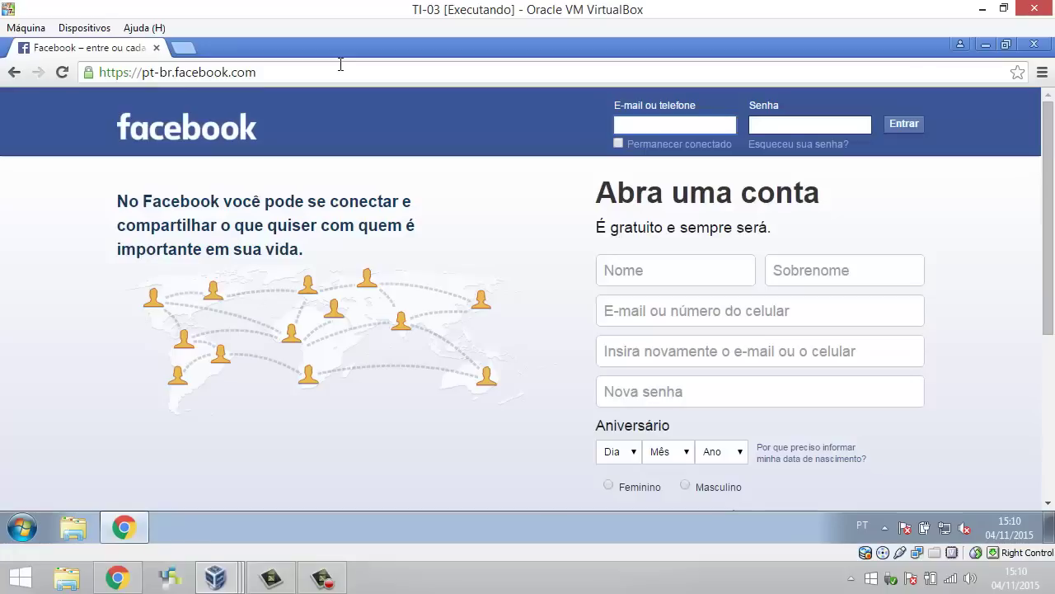
# Step: Test access to twitter.com.br on TI-03 in a new Chrome tab
pyautogui.click(316, 69)
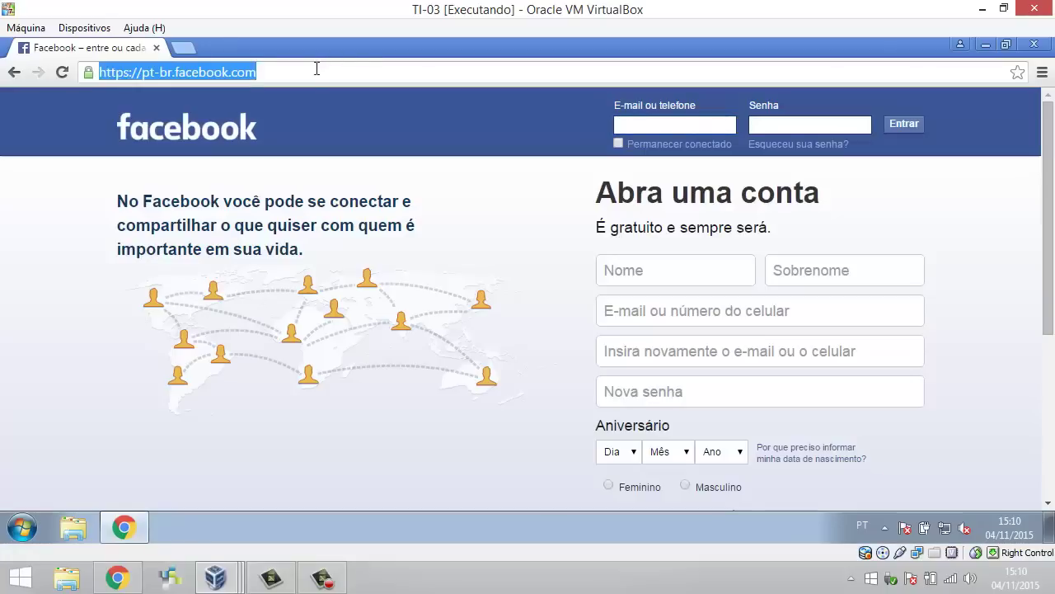
pyautogui.click(317, 68)
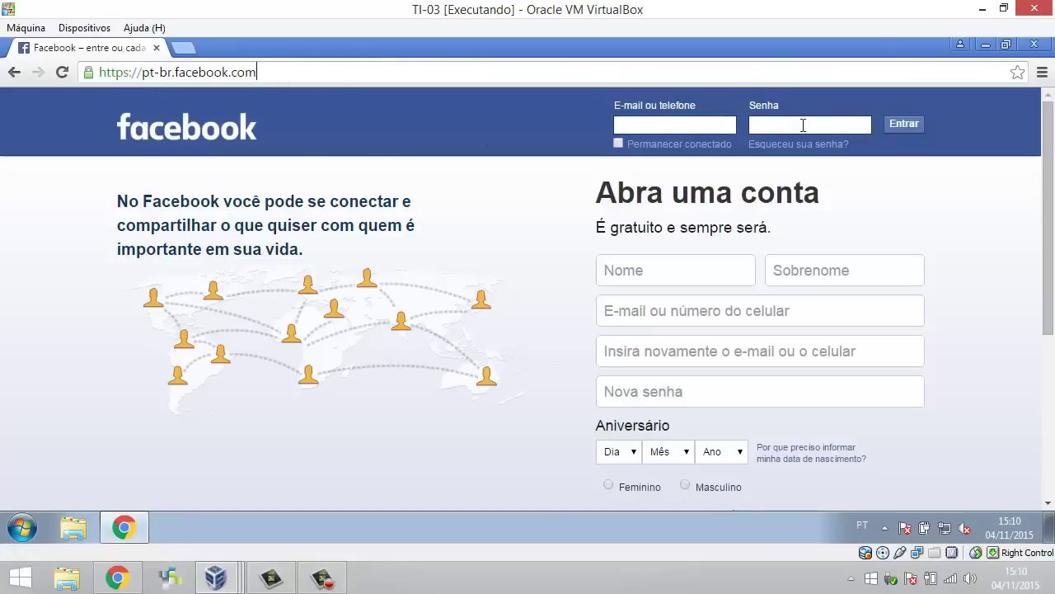
pyautogui.click(185, 47)
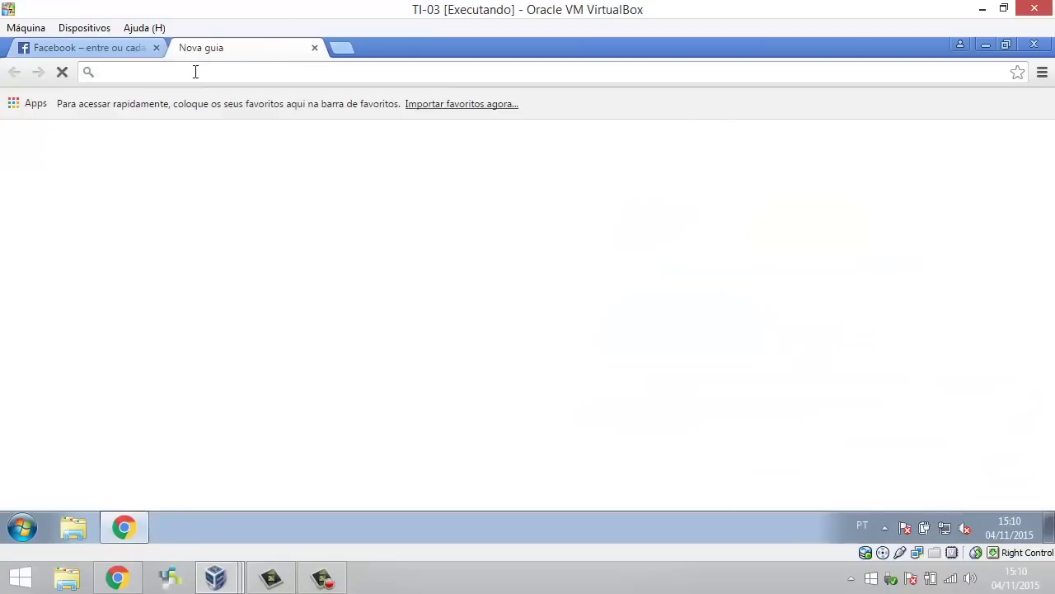
pyautogui.write('twitter')
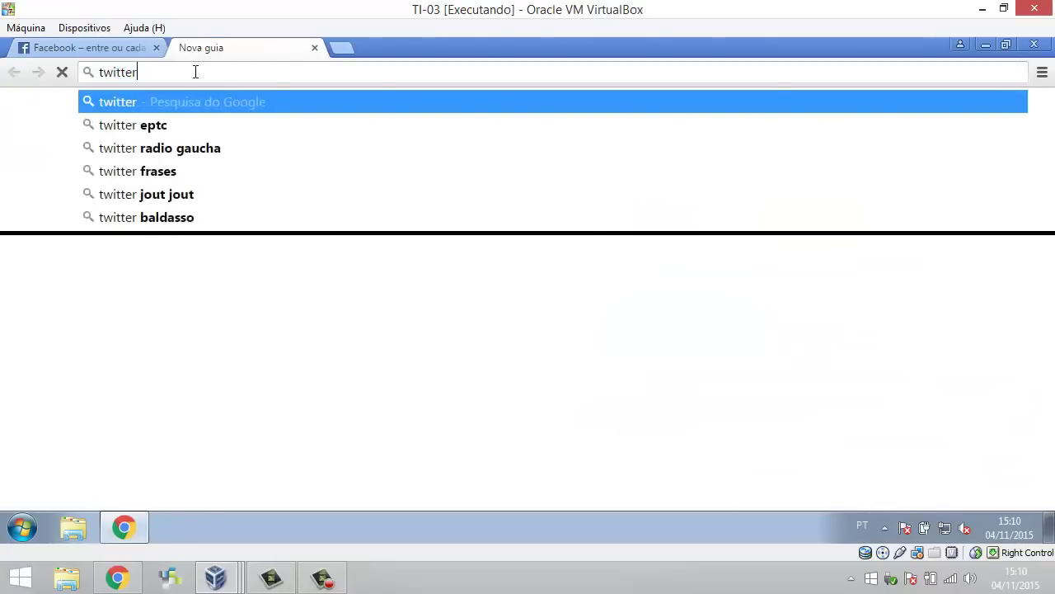
pyautogui.write('.com.br')
pyautogui.press('Return')
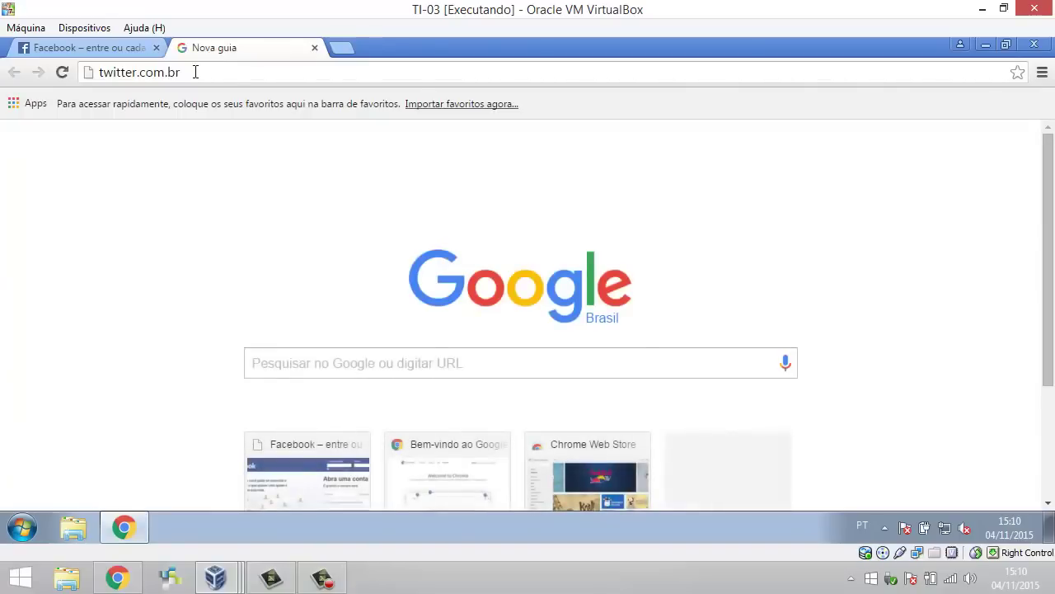
pyautogui.press('Return')
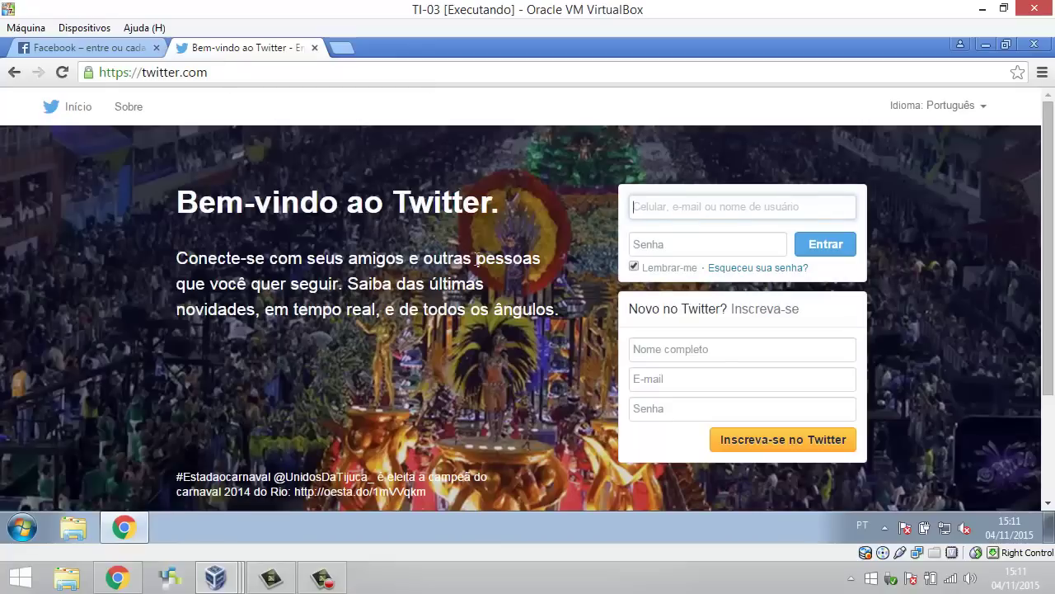
# Step: Compare the Facebook and Twitter pages on TI-03, and close both tabs
pyautogui.click(117, 54)
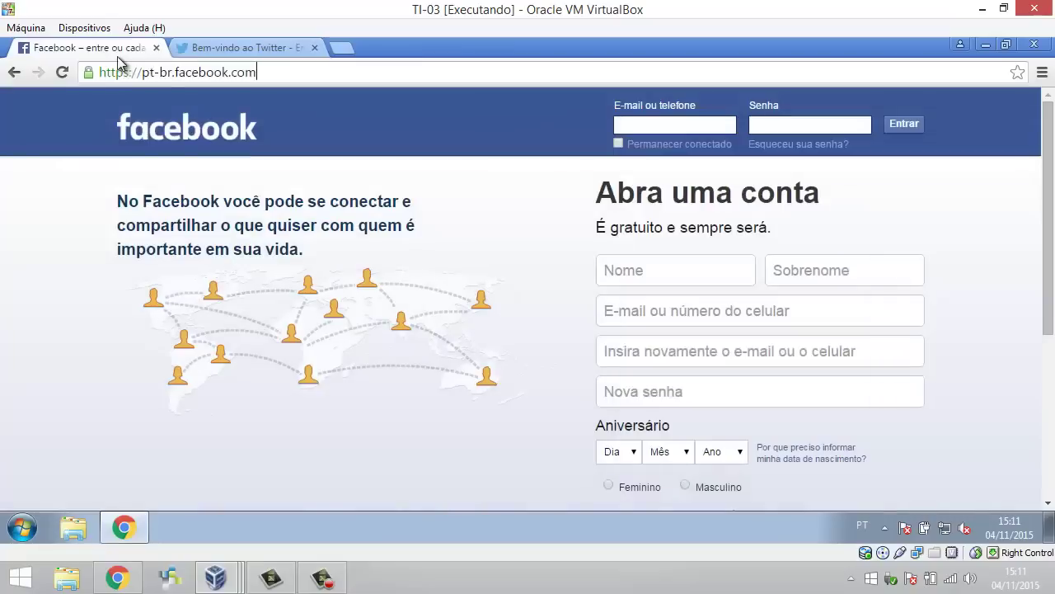
pyautogui.click(215, 54)
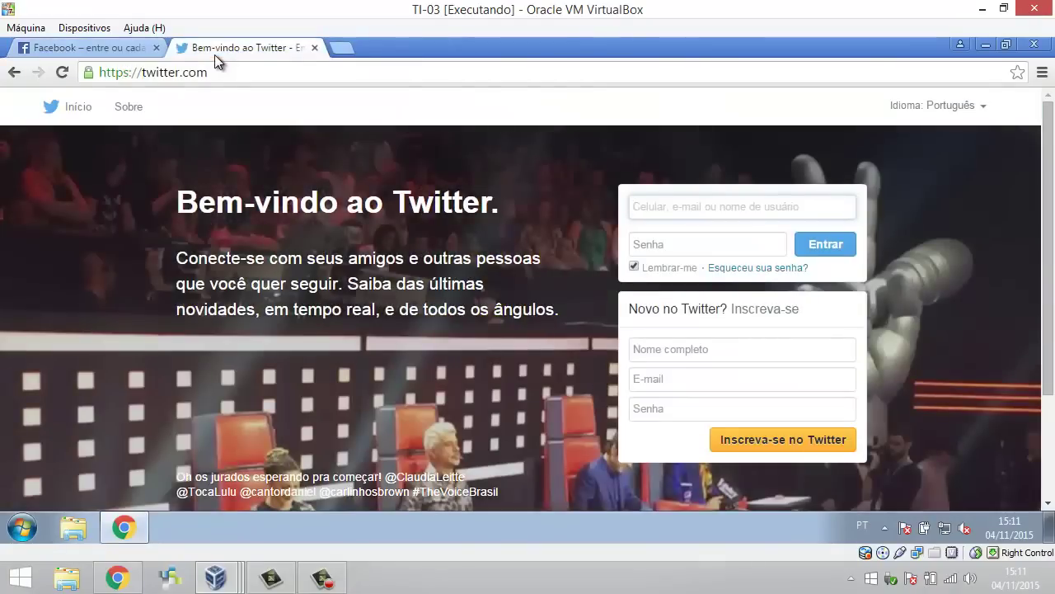
pyautogui.click(101, 51)
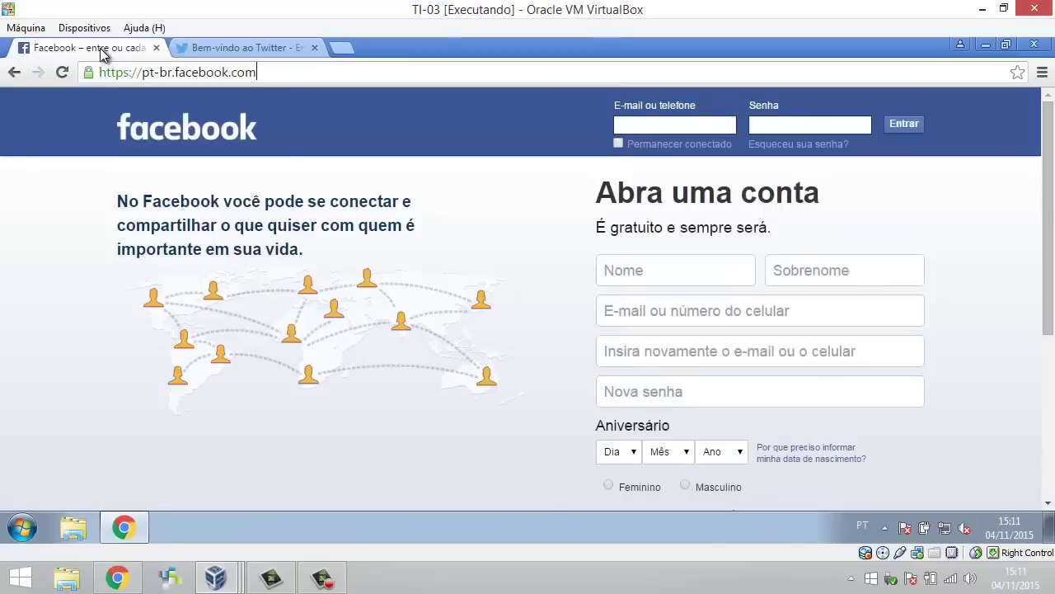
pyautogui.click(157, 48)
pyautogui.click(157, 48)
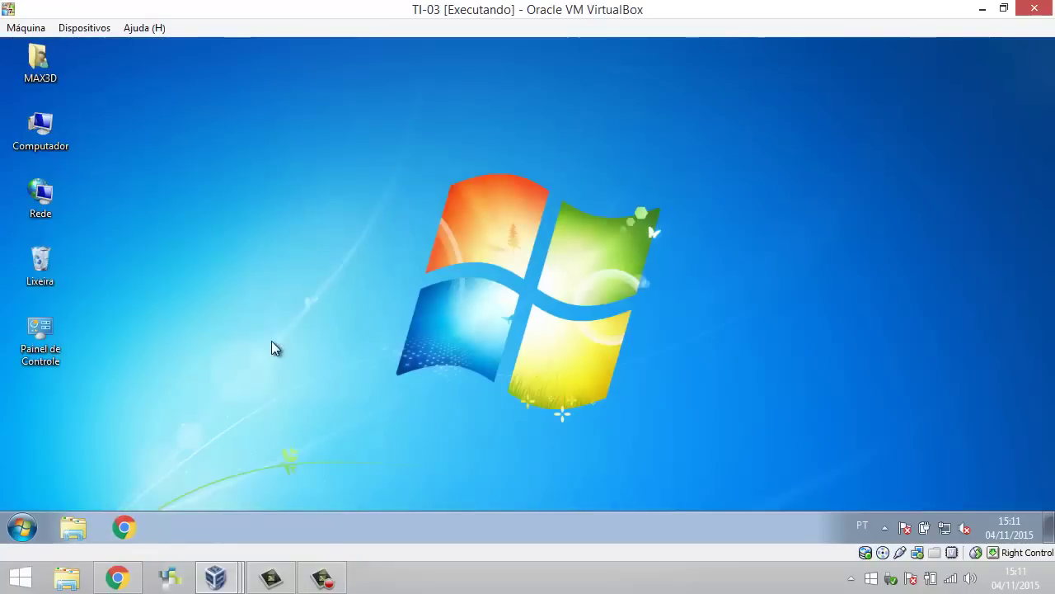
# Step: Switch to ADOTI in the host's Chrome, enable editing, save the Redes Sociais configuration with Estado set to Desabilitado, and turn editing off
pyautogui.click(216, 577)
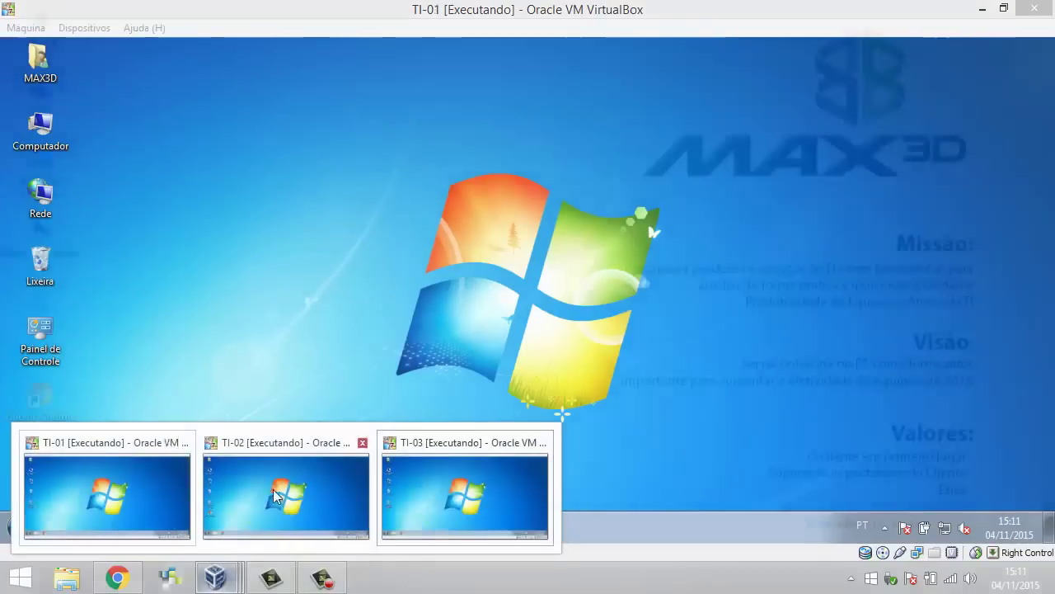
pyautogui.moveTo(276, 495)
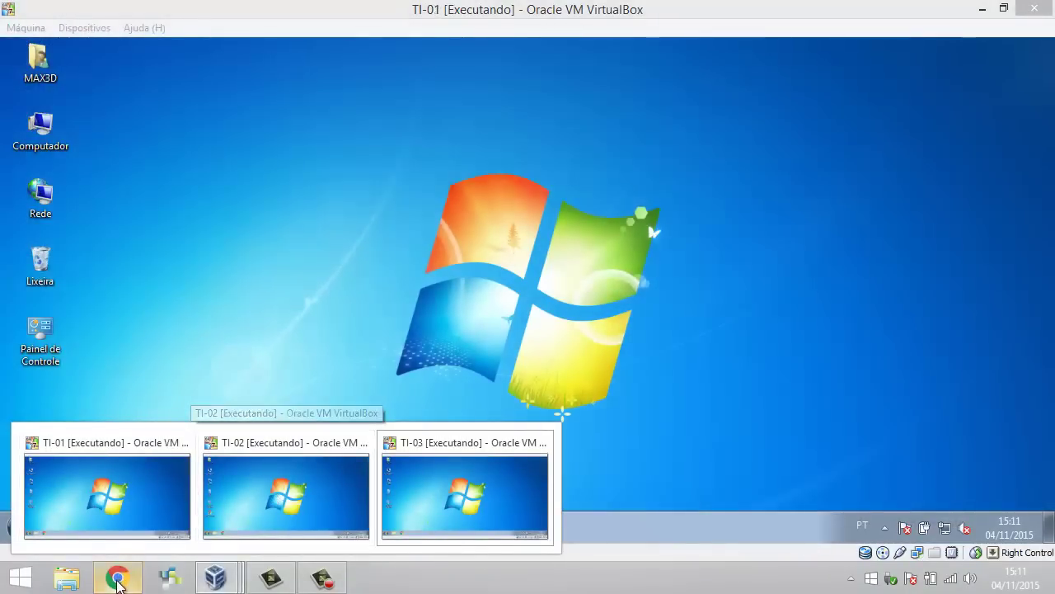
pyautogui.click(116, 578)
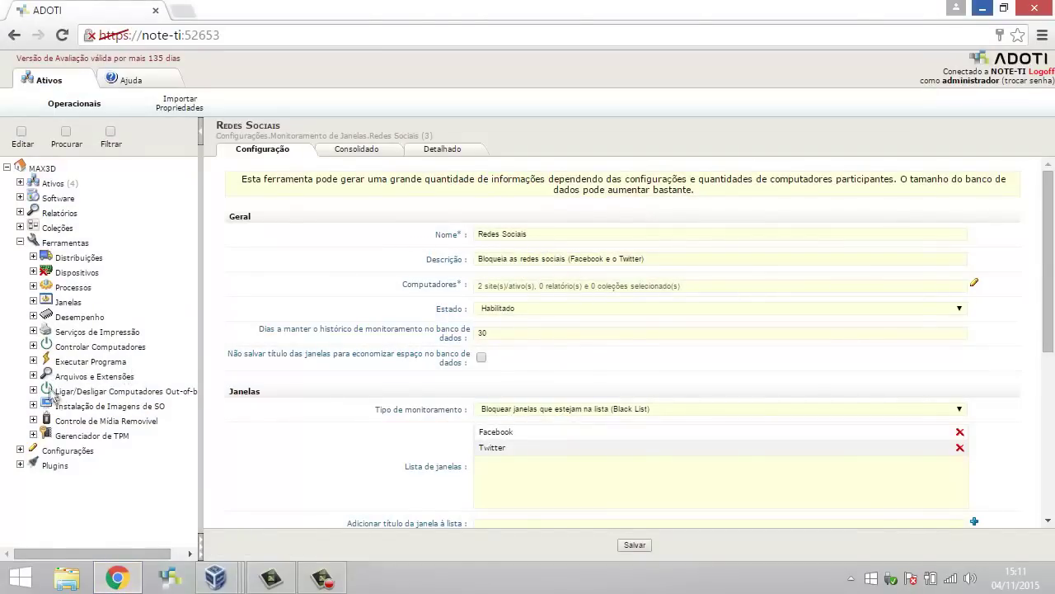
pyautogui.click(33, 302)
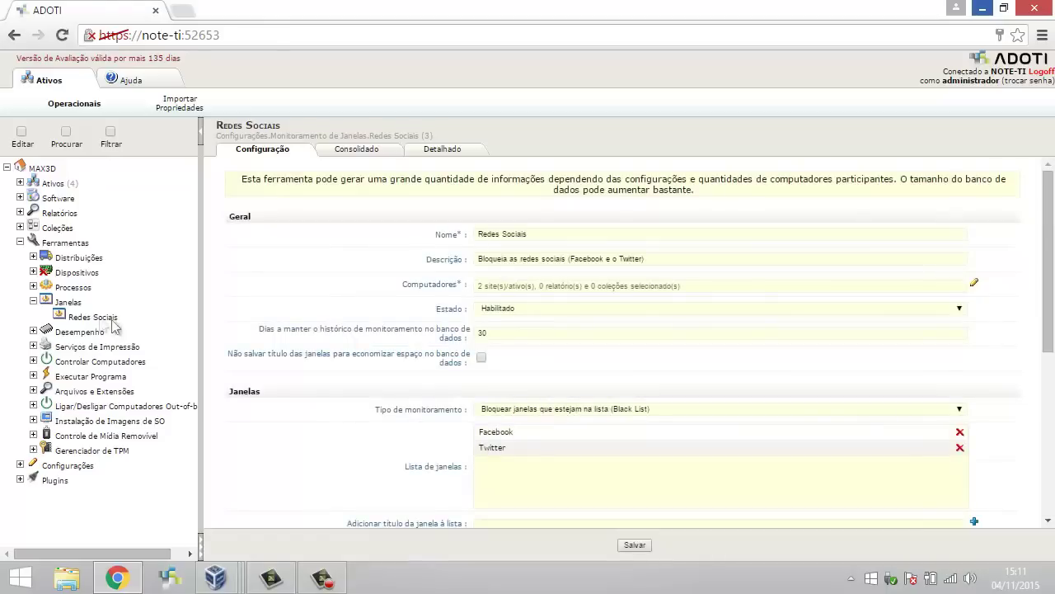
pyautogui.click(22, 140)
pyautogui.click(962, 307)
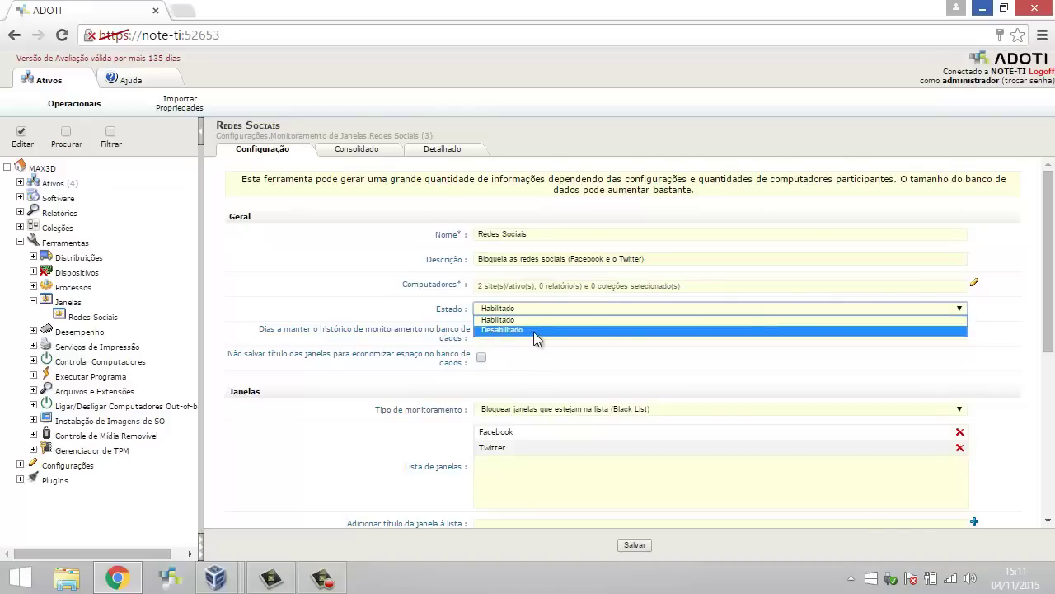
pyautogui.click(515, 330)
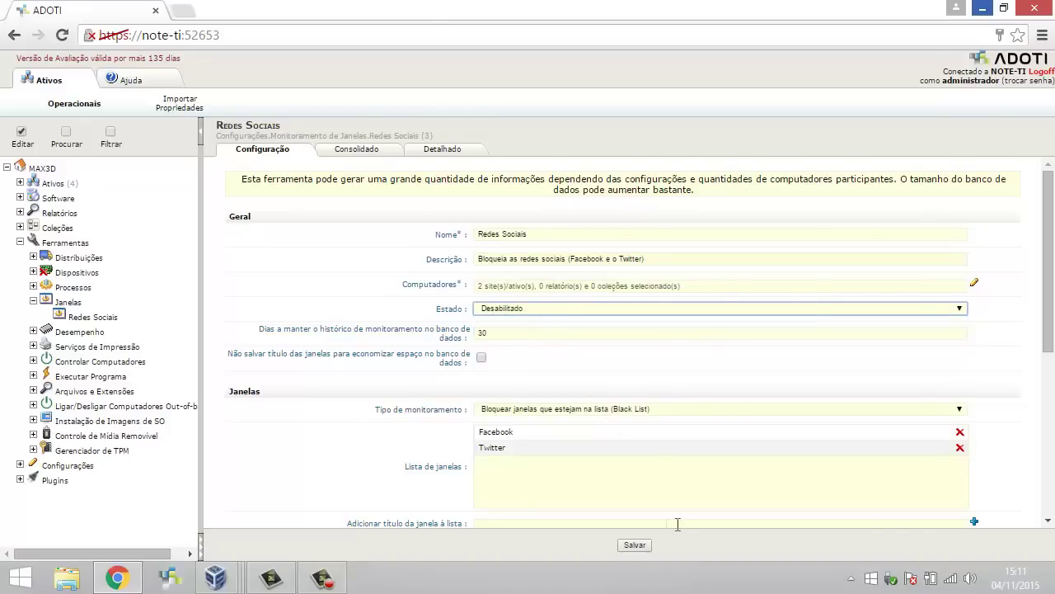
pyautogui.click(638, 546)
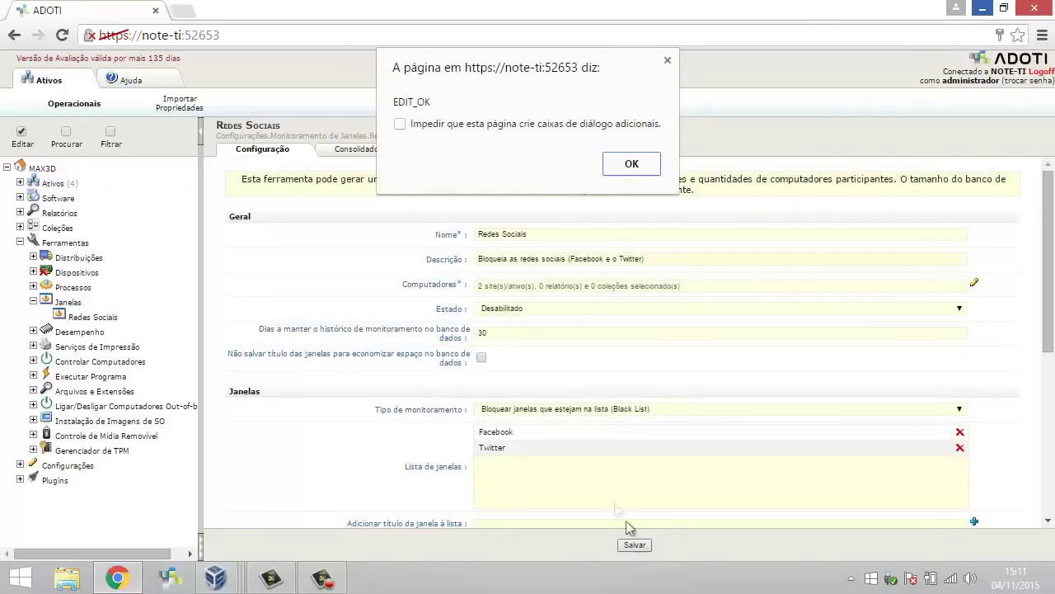
pyautogui.click(624, 170)
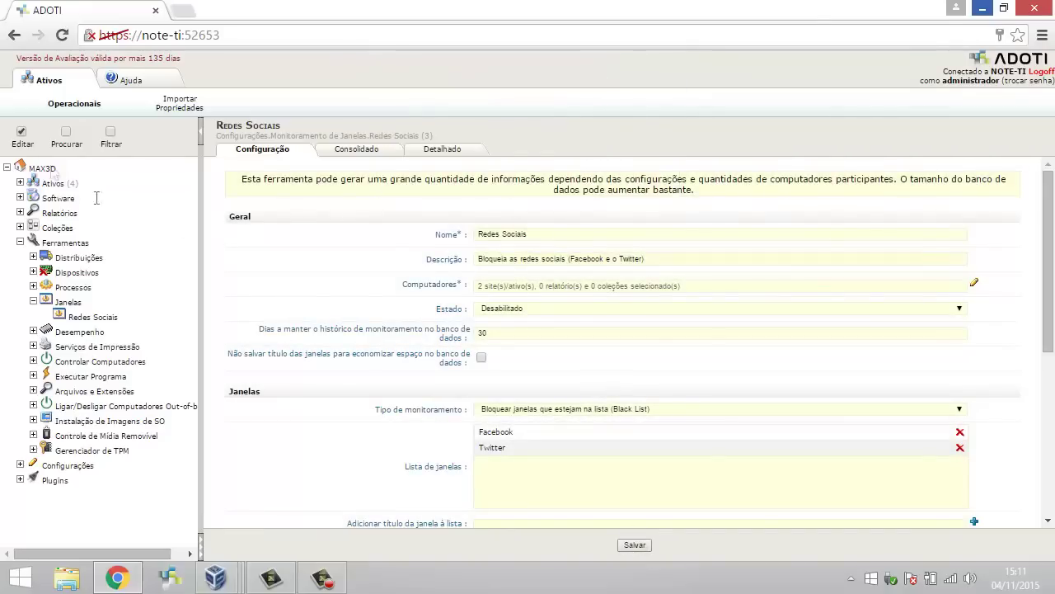
pyautogui.click(22, 140)
# Step: Review the disabled Redes Sociais configuration and notify its computers immediately with Notificar Computadores Agora
pyautogui.scroll(-4, 544, 343)
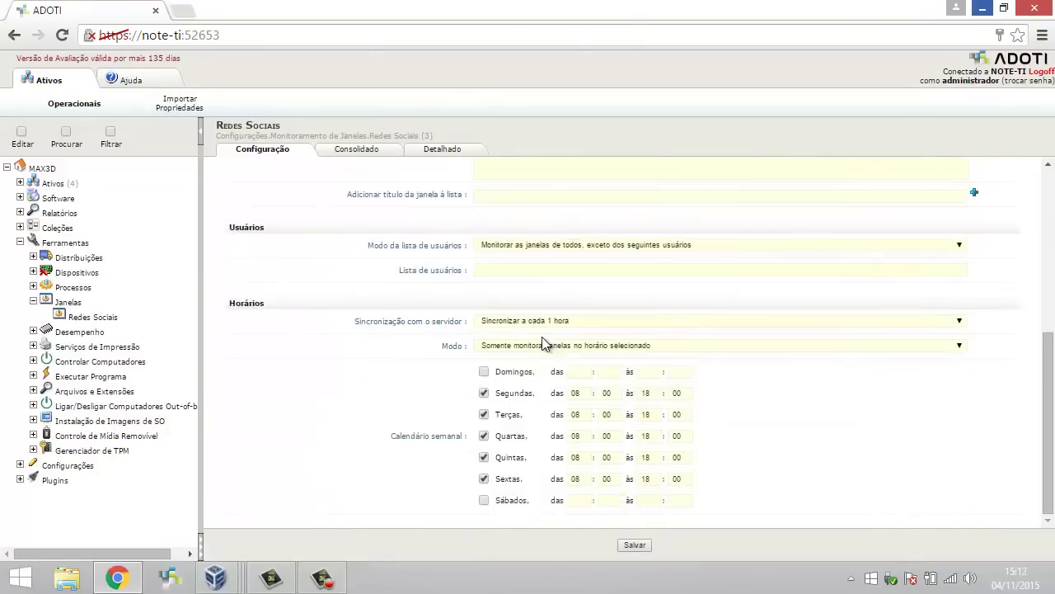
pyautogui.scroll(5, 543, 343)
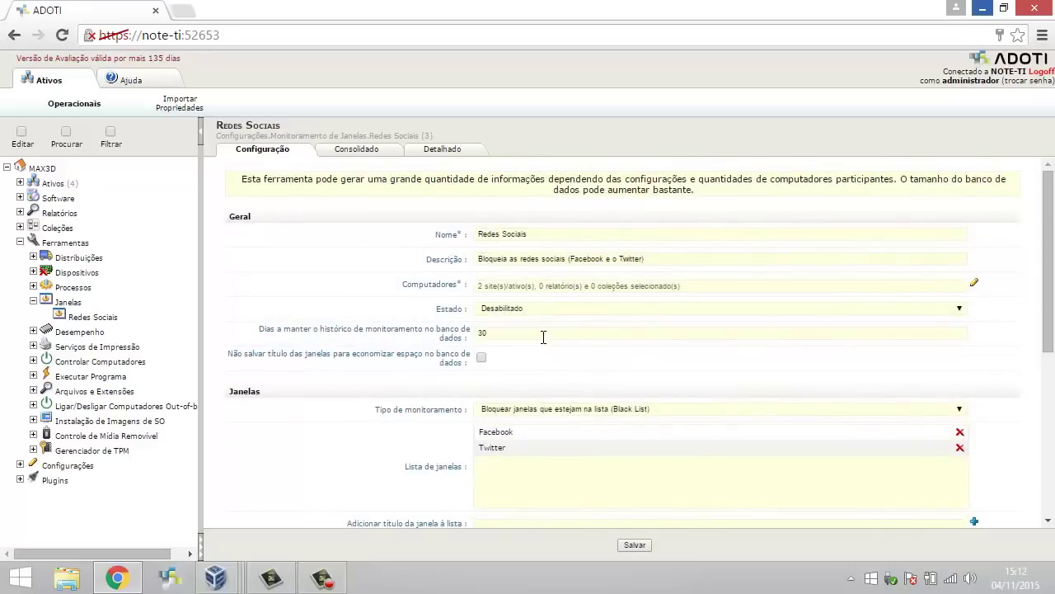
pyautogui.rightClick(93, 317)
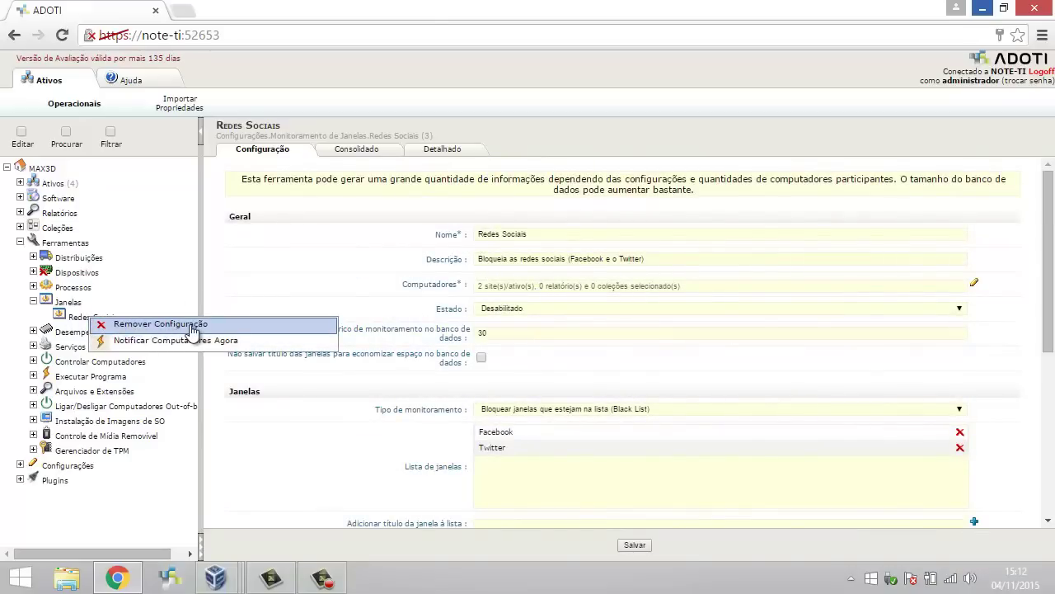
pyautogui.click(237, 268)
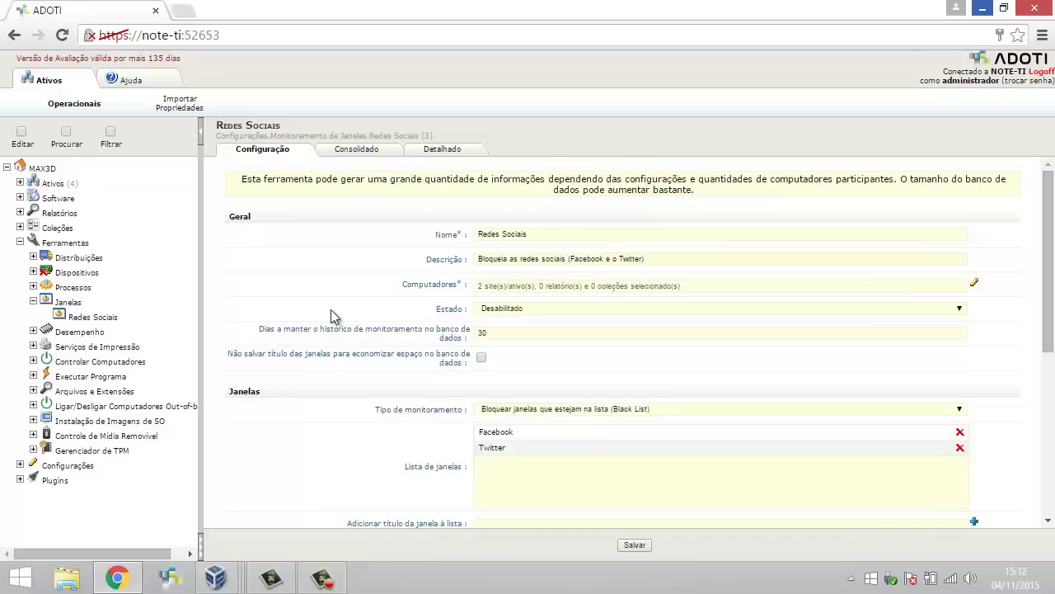
pyautogui.rightClick(86, 322)
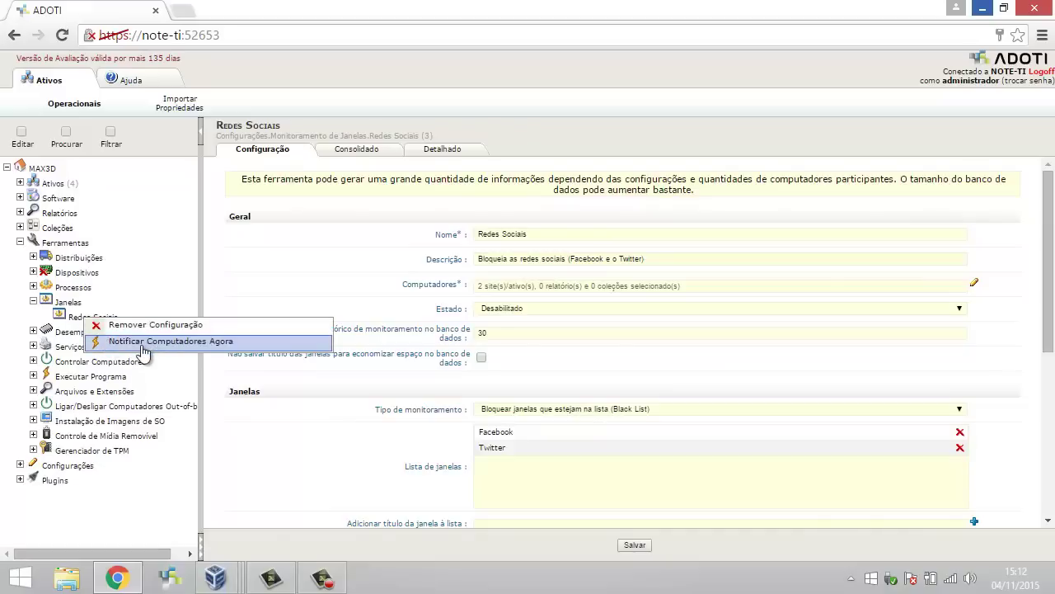
pyautogui.click(144, 350)
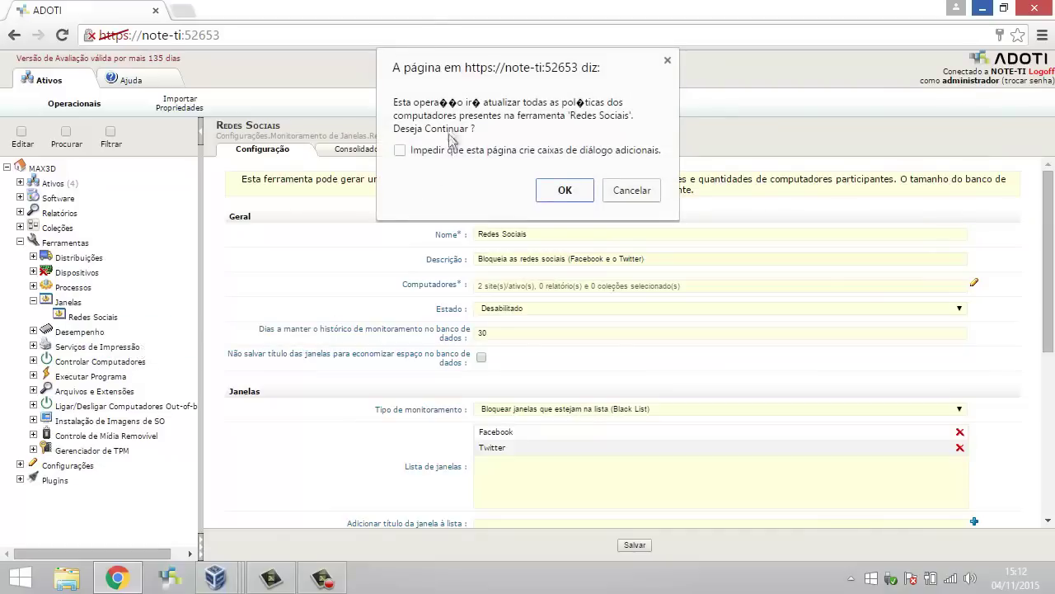
pyautogui.click(565, 190)
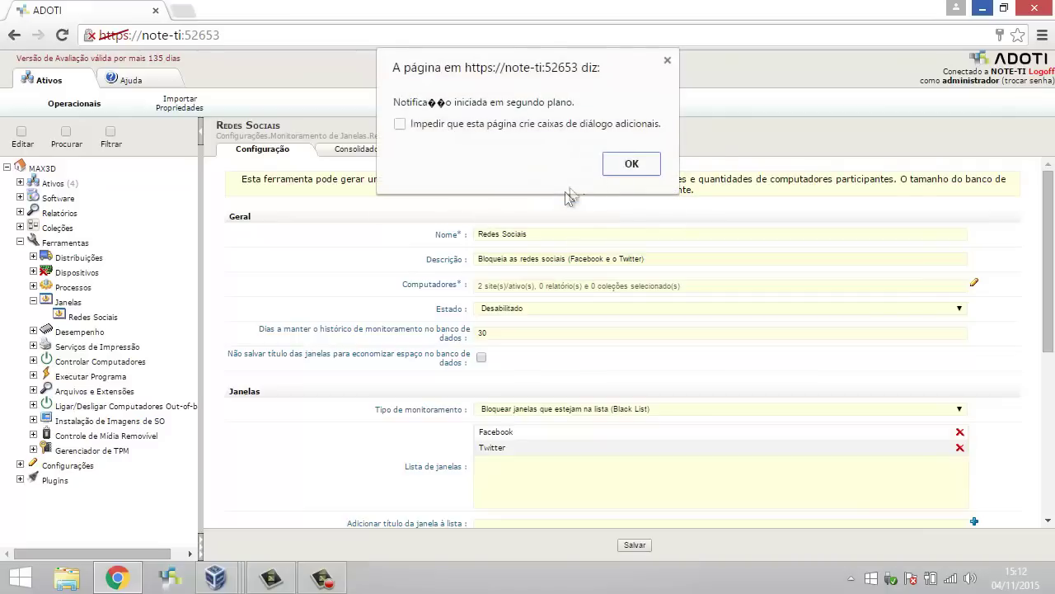
pyautogui.click(637, 163)
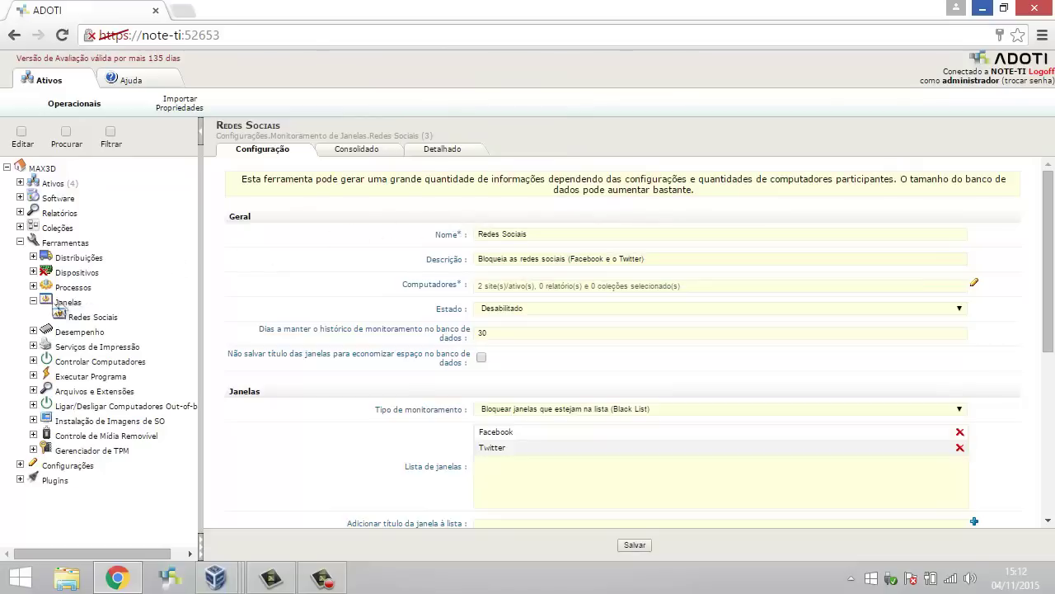
# Step: Collapse the Janelas branch in the ADOTI tree and switch to the TI-01 virtual machine in VirtualBox
pyautogui.click(33, 302)
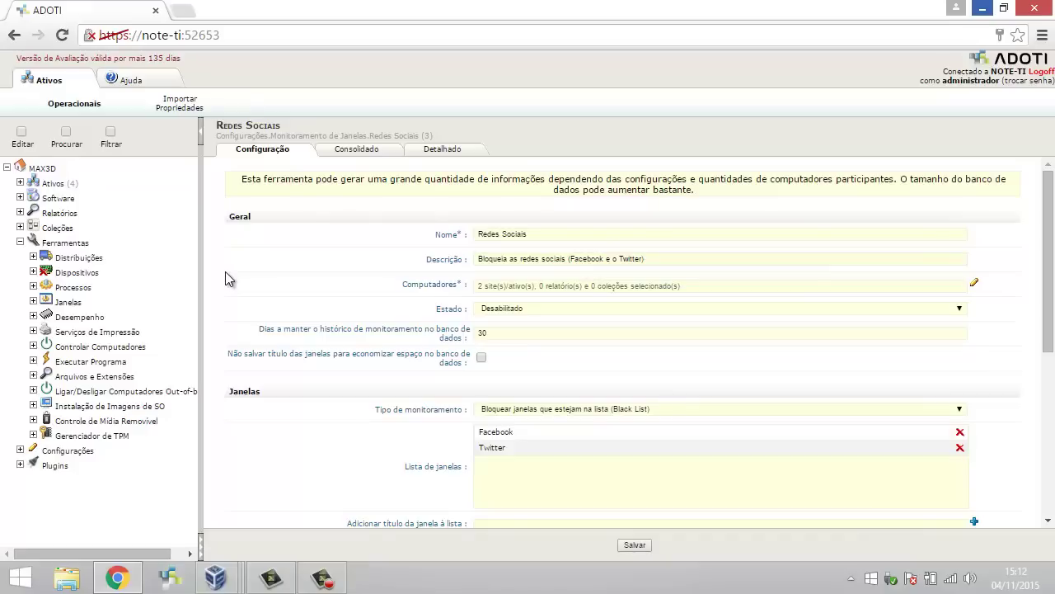
pyautogui.moveTo(216, 577)
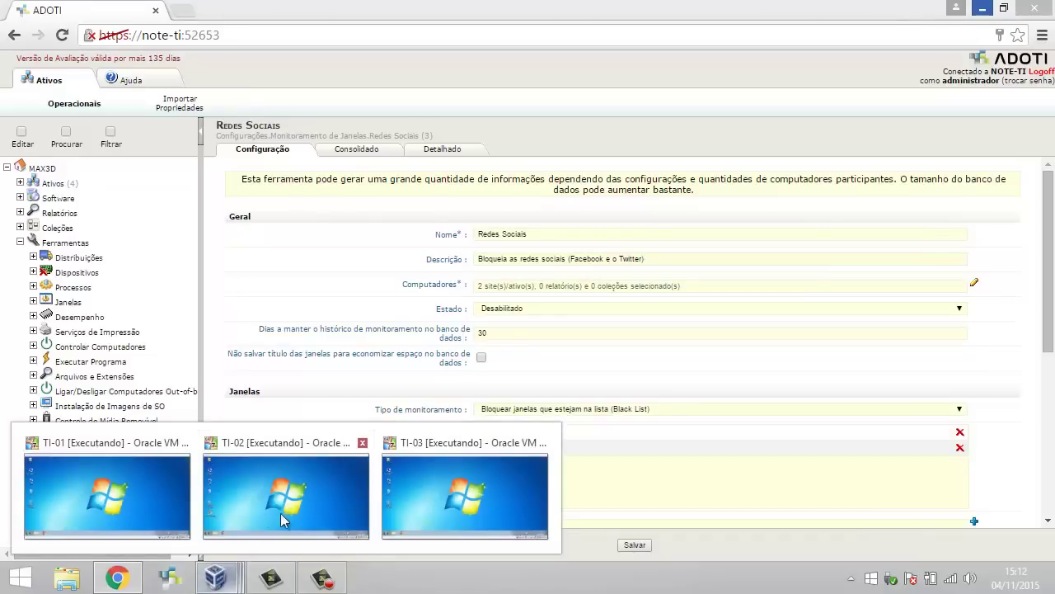
pyautogui.moveTo(115, 511)
pyautogui.click(115, 511)
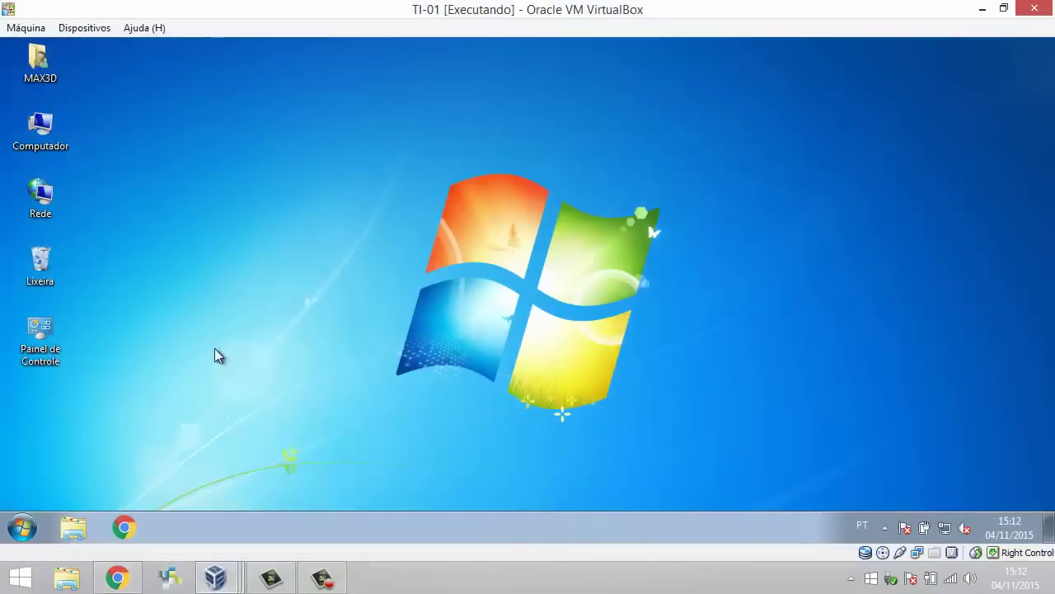
# Step: Test access to pt-br.facebook.com in Chrome on TI-01, then close that browser and return to ADOTI in the host's Chrome
pyautogui.click(123, 528)
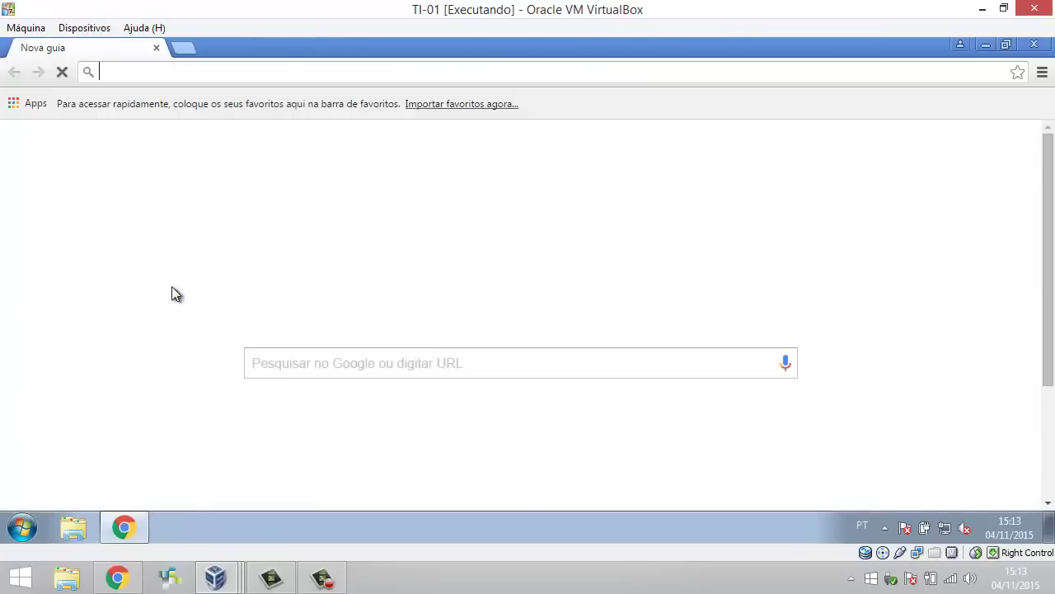
pyautogui.click(246, 72)
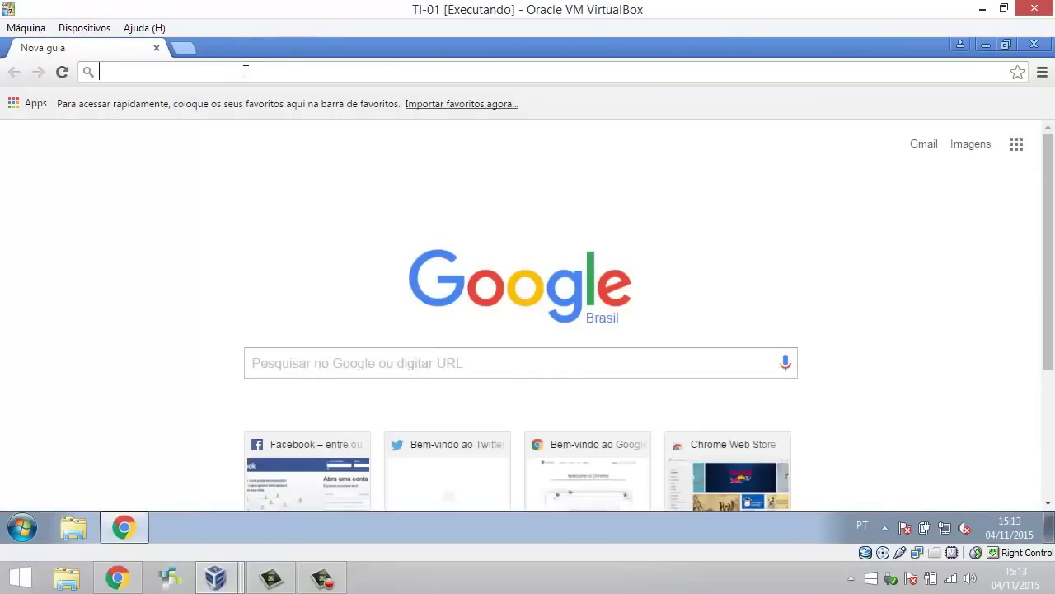
pyautogui.write('face')
pyautogui.press('Return')
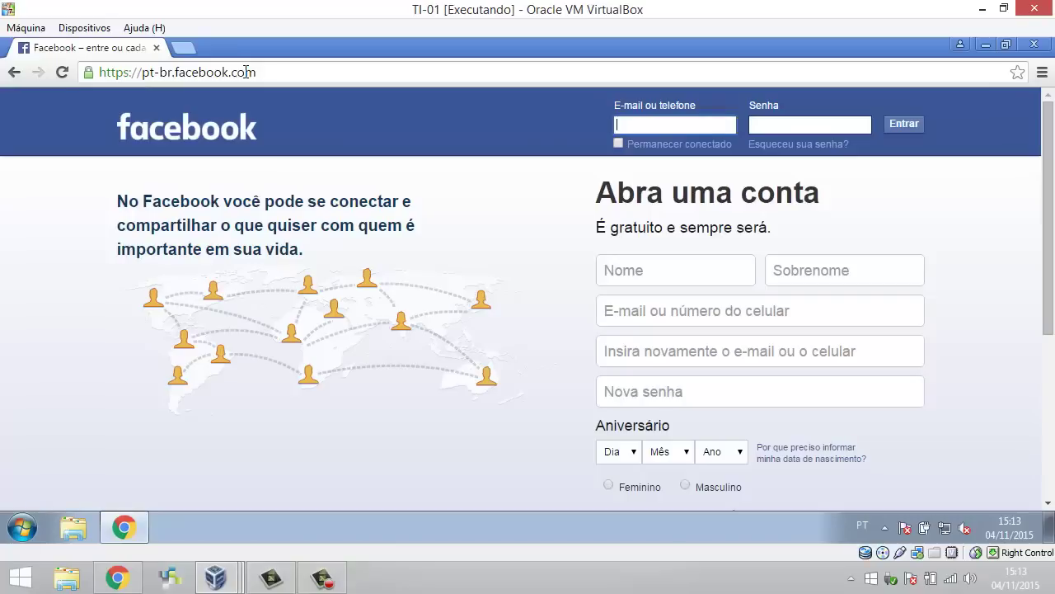
pyautogui.click(1032, 45)
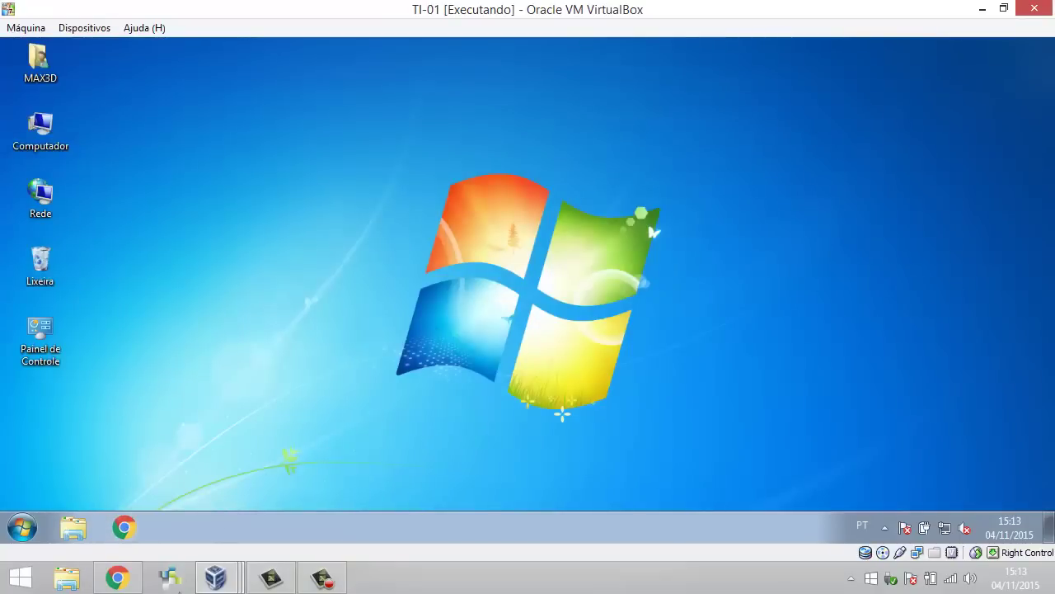
pyautogui.click(118, 577)
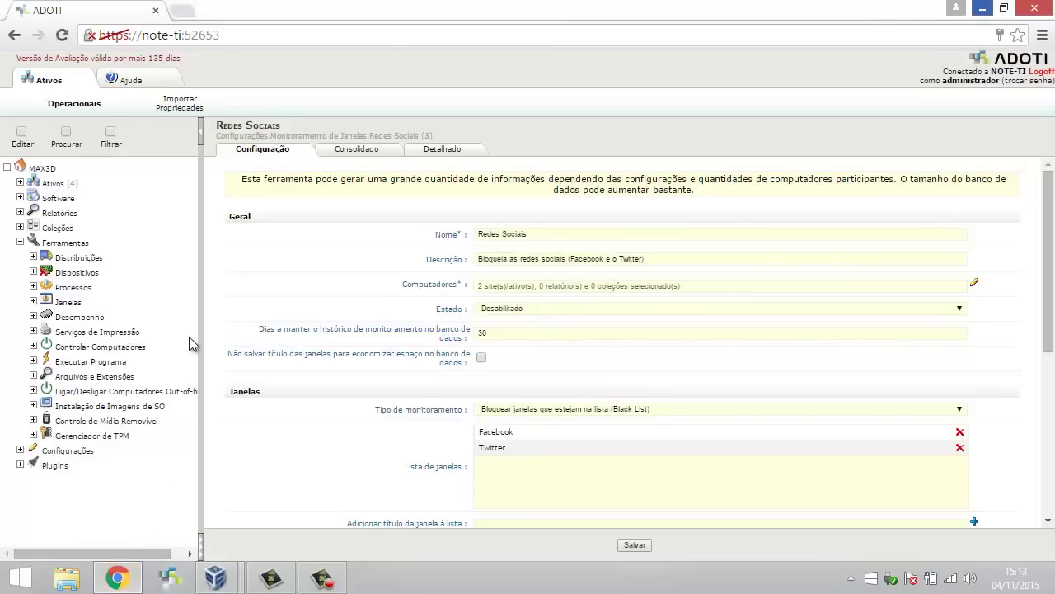